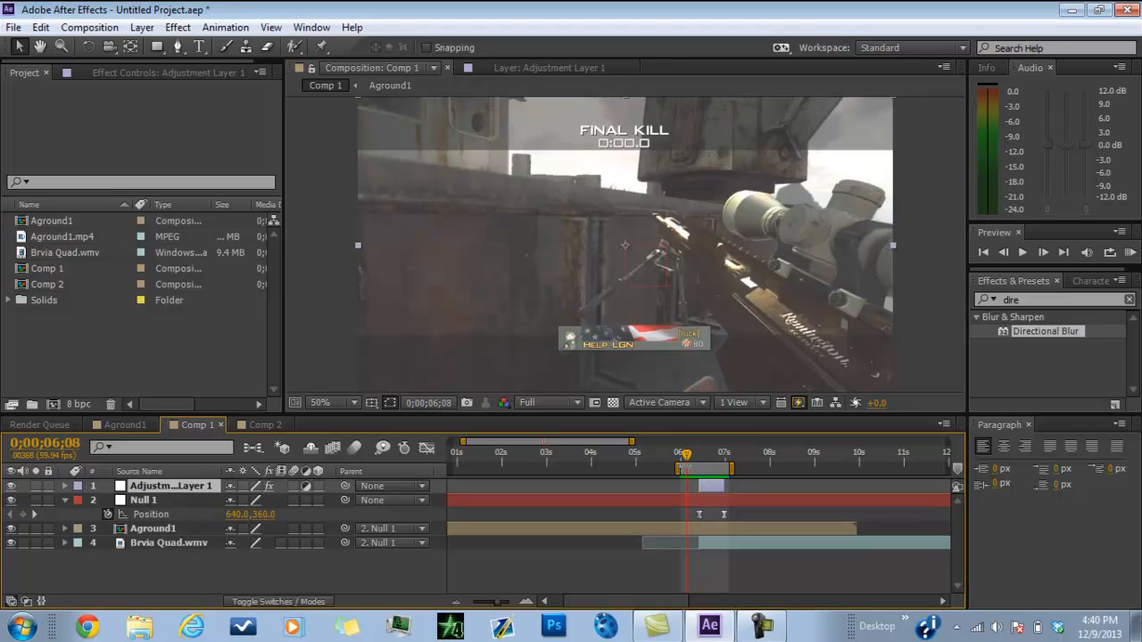
Scrub through the finished clip transition in Comp 1 and compare it with the copy in Comp 2.
click(684, 456)
drag(684, 459, 728, 470)
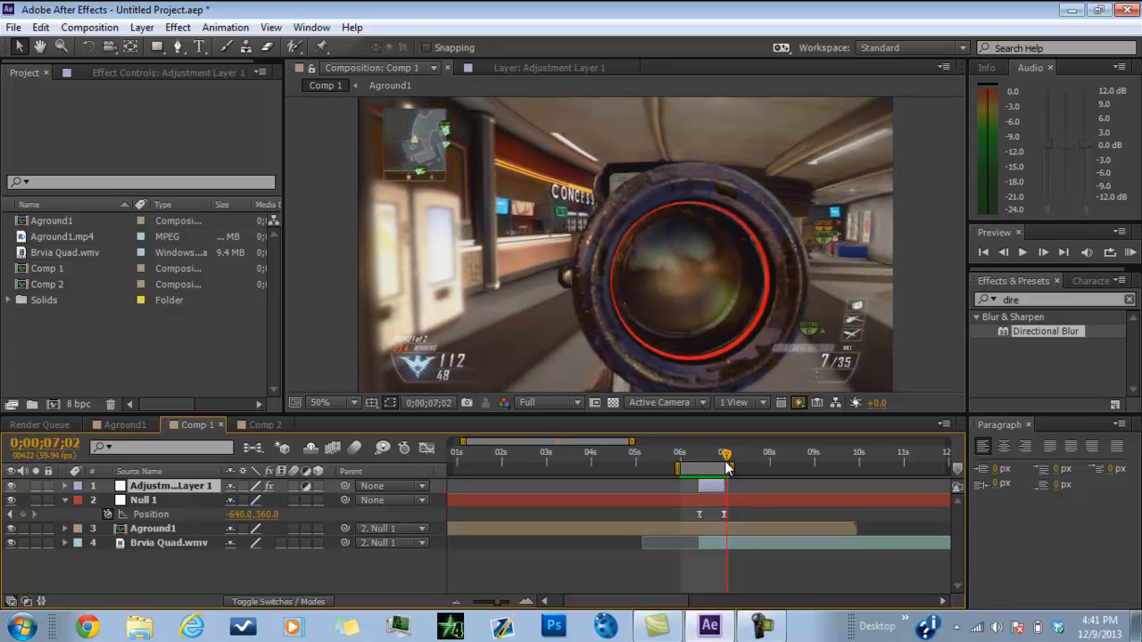
click(269, 426)
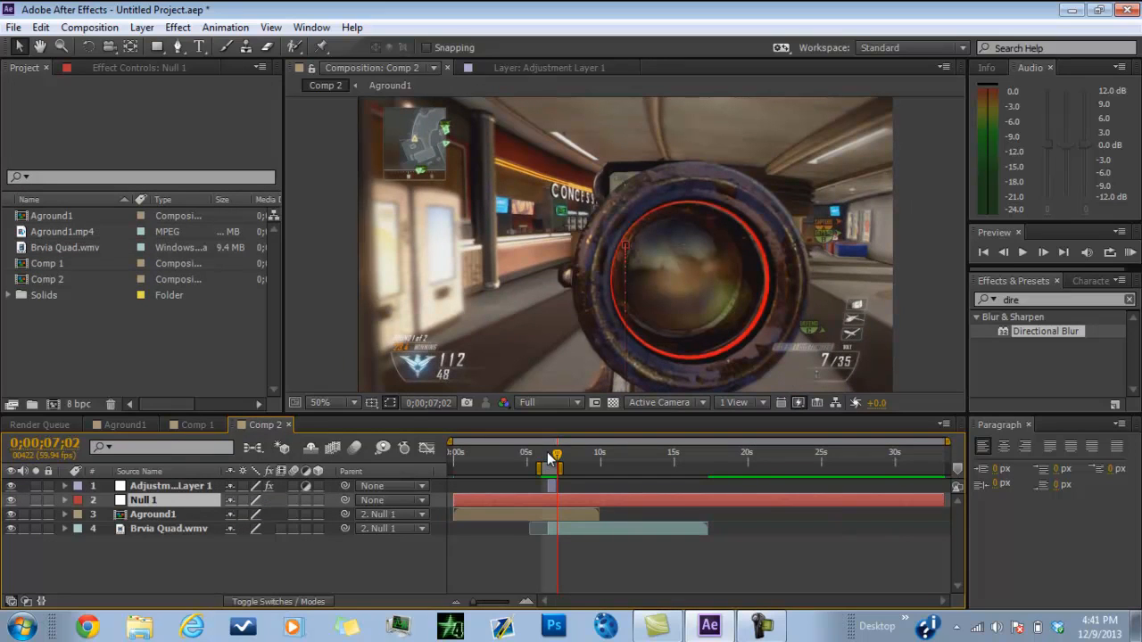
mouse_move(558, 456)
mouse_down()
mouse_move(544, 466)
mouse_move(556, 473)
mouse_up()
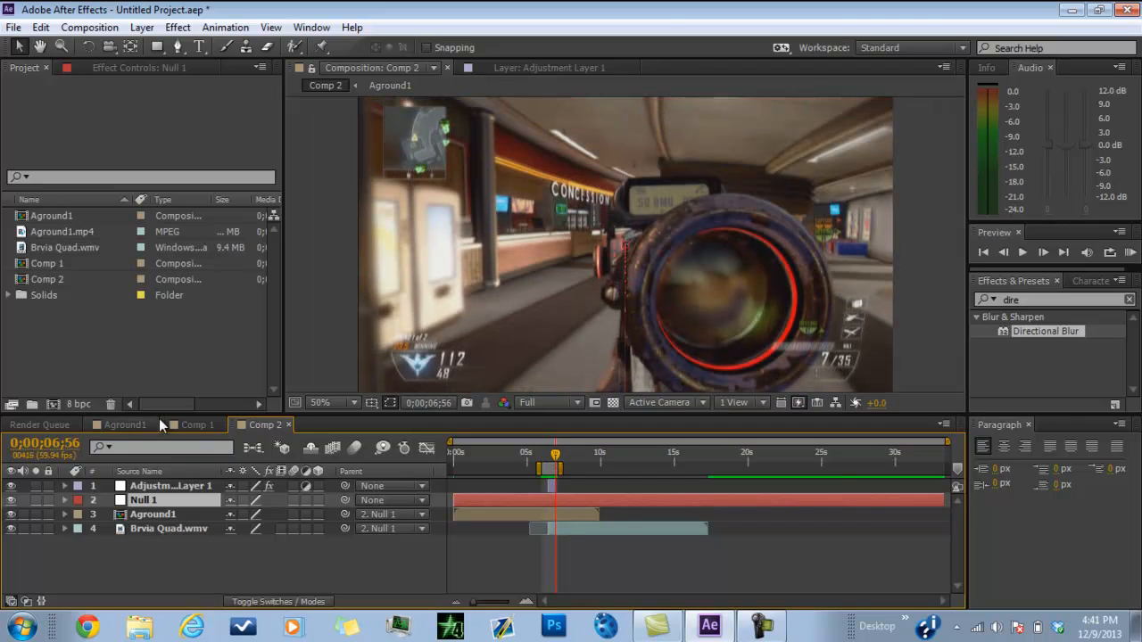
click(195, 425)
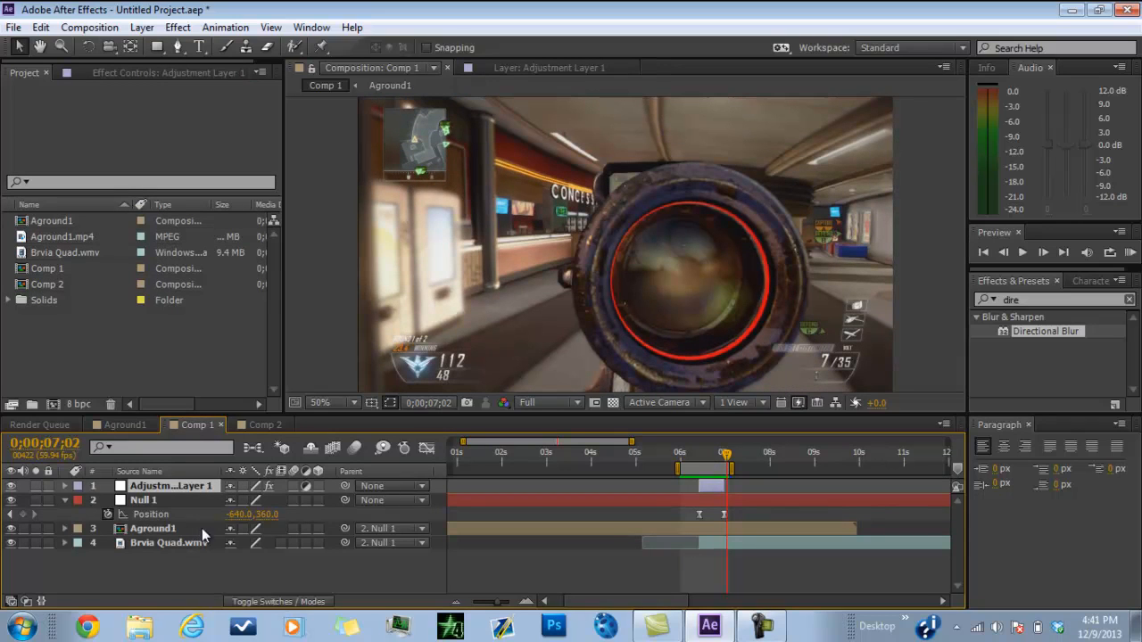
Delete the Brvia Quad.wmv, Null 1 and Adjustment Layer 1 layers from Comp 1, keeping only Aground1.
click(180, 541)
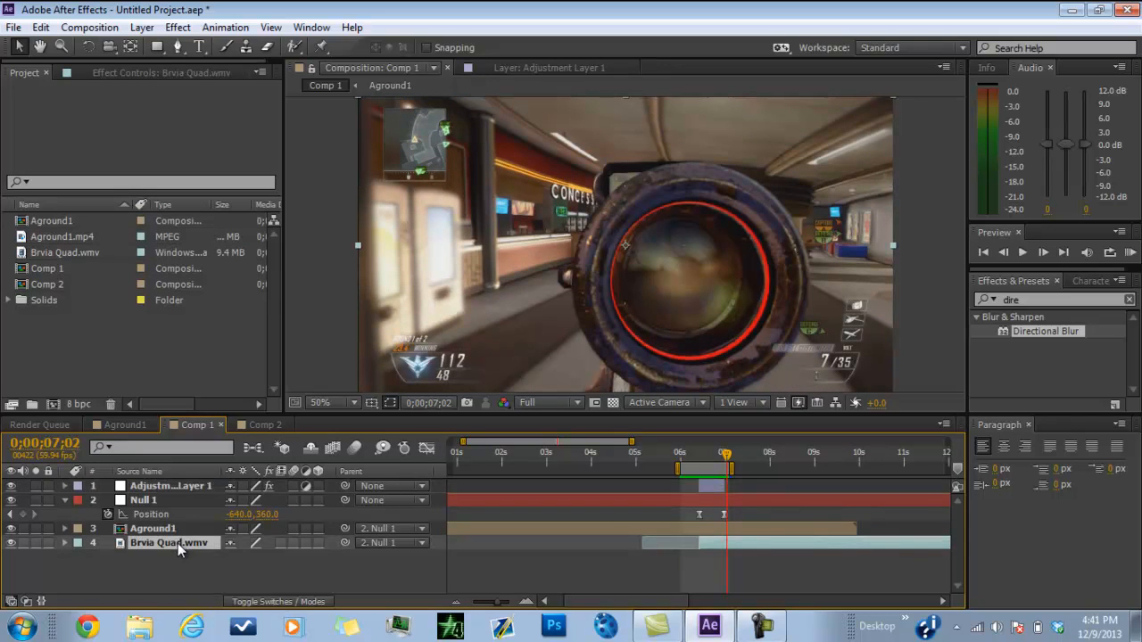
key(Delete)
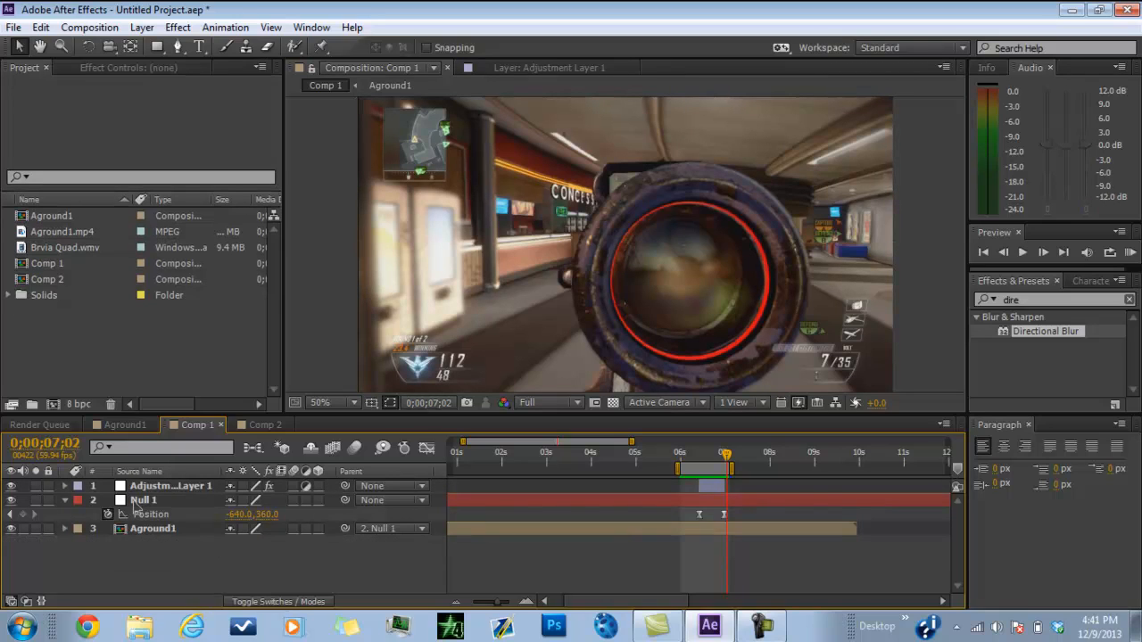
click(135, 500)
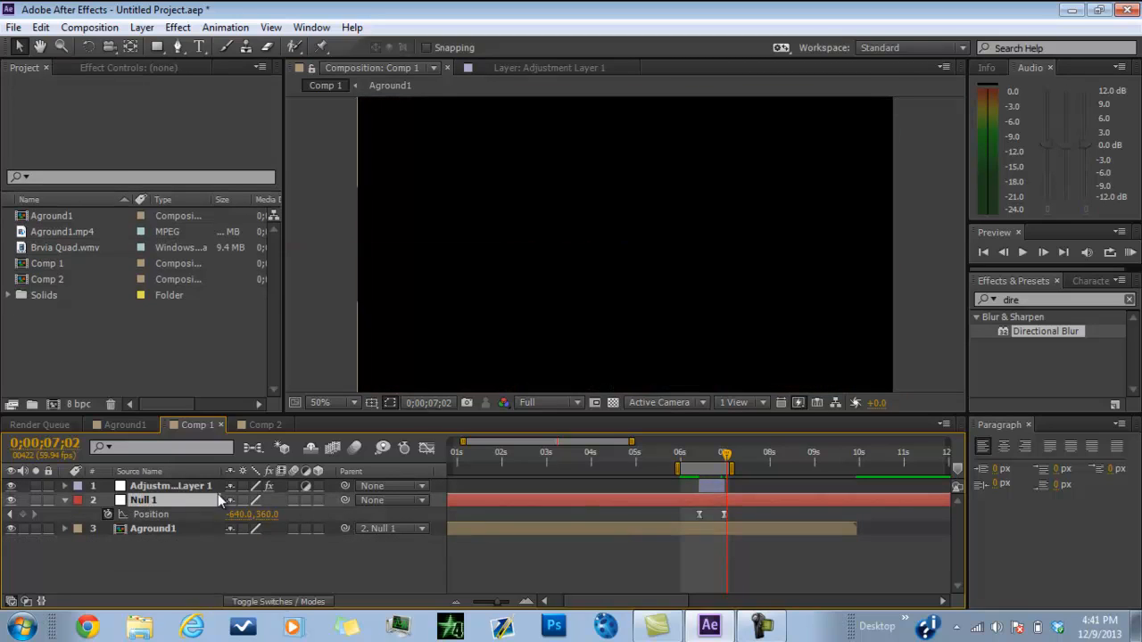
key(Delete)
click(159, 483)
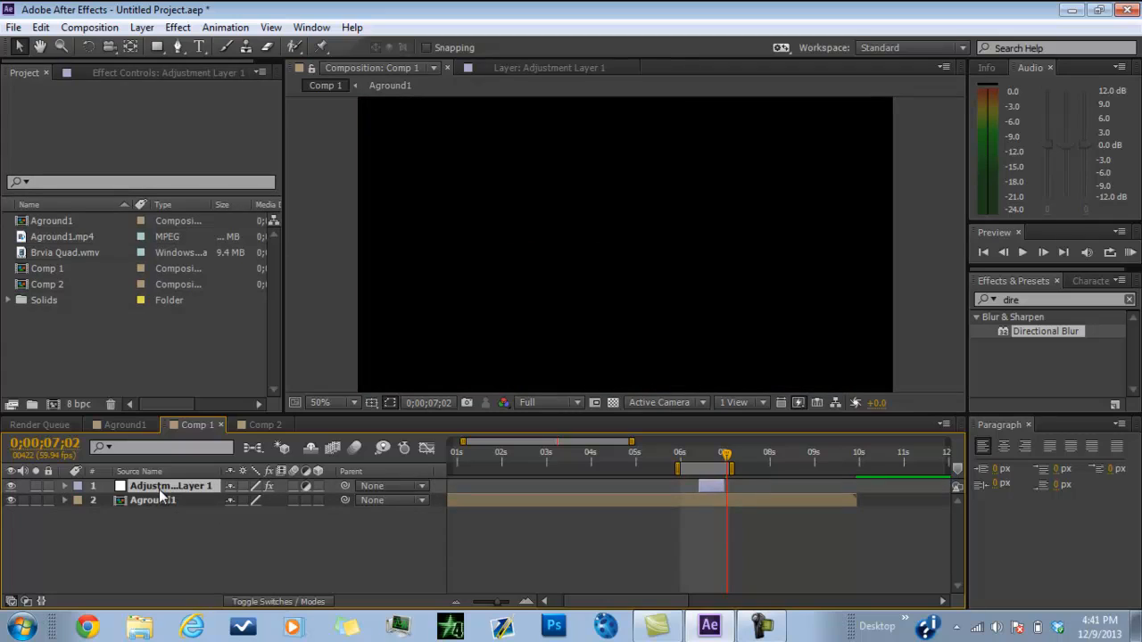
key(Delete)
Set the Aground1 layer's horizontal position to 640 so the clip is centred in the frame again.
click(162, 490)
key(p)
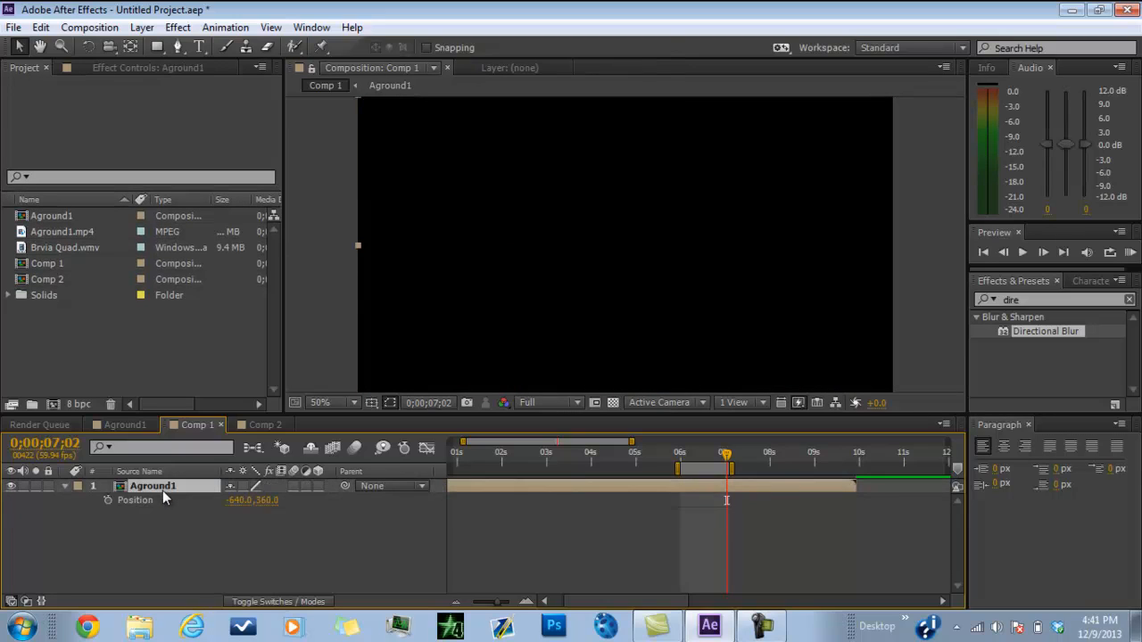
key(p)
key(p)
click(239, 499)
text(64)
click(245, 524)
click(211, 488)
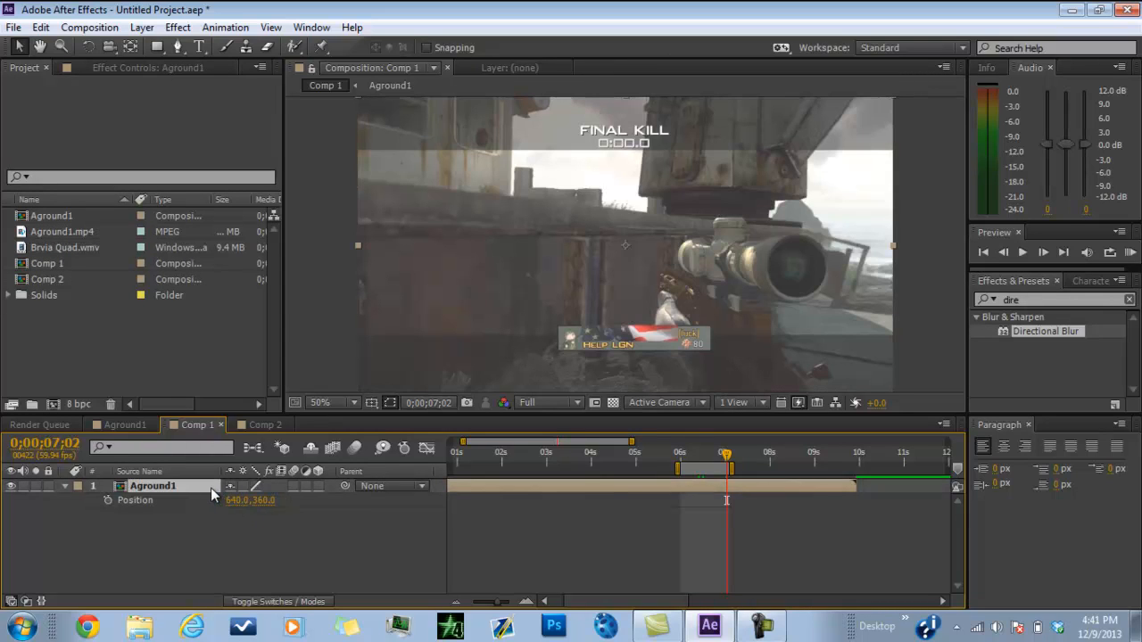
key(p)
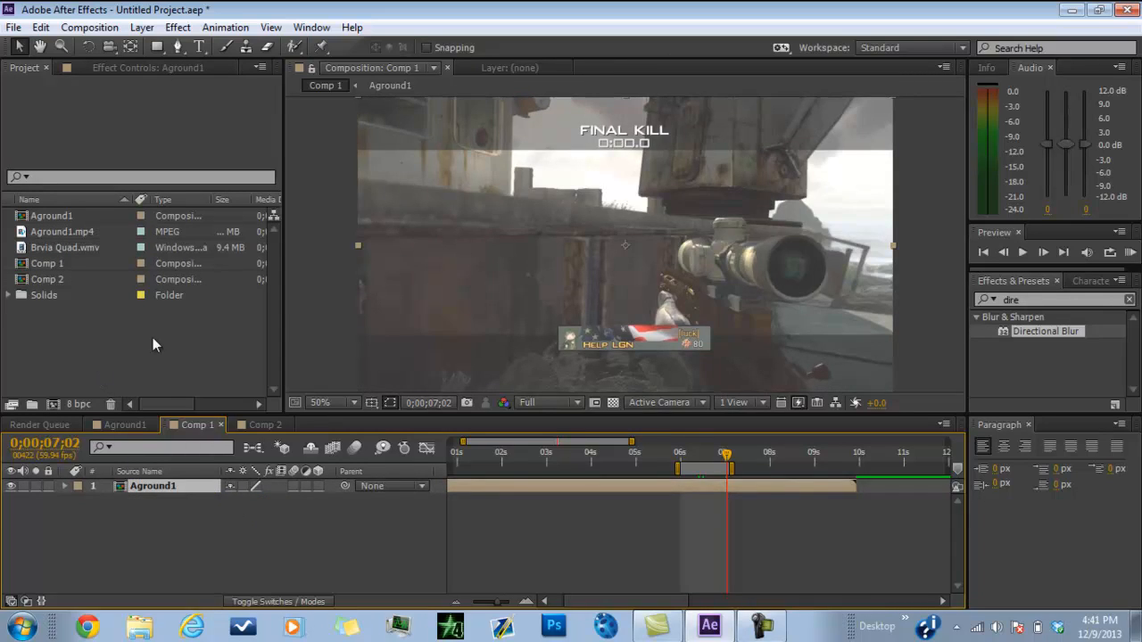
Add Brvia Quad.wmv beneath Aground1 in Comp 1 and make the clip start at 0;00;06;23.
click(726, 464)
drag(726, 464, 696, 482)
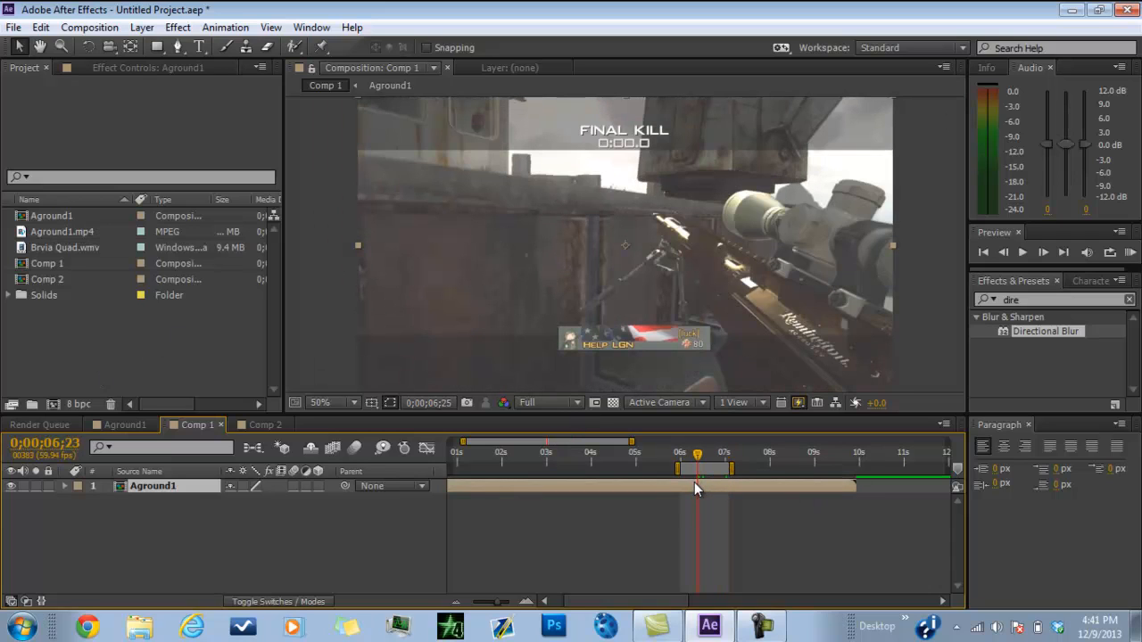
drag(693, 481, 695, 482)
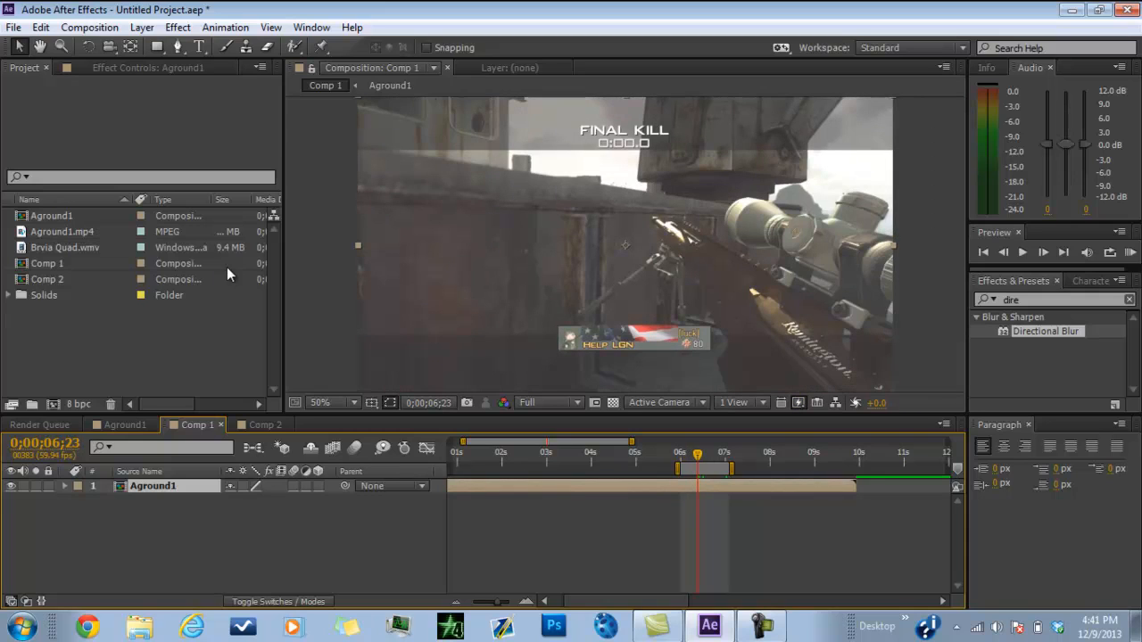
click(57, 247)
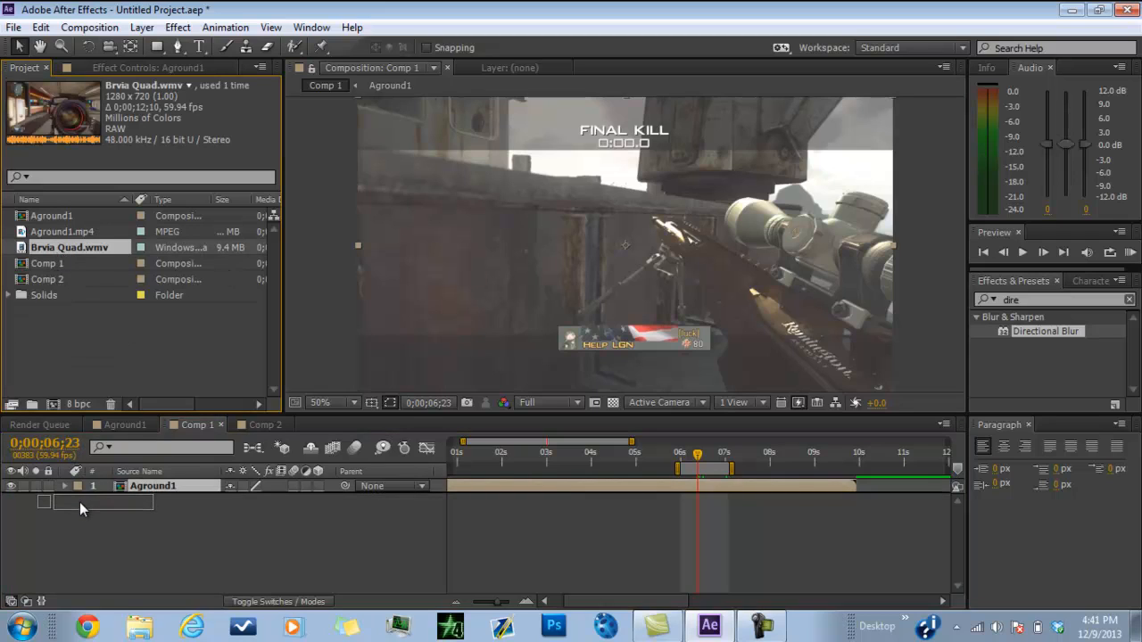
drag(79, 508, 80, 507)
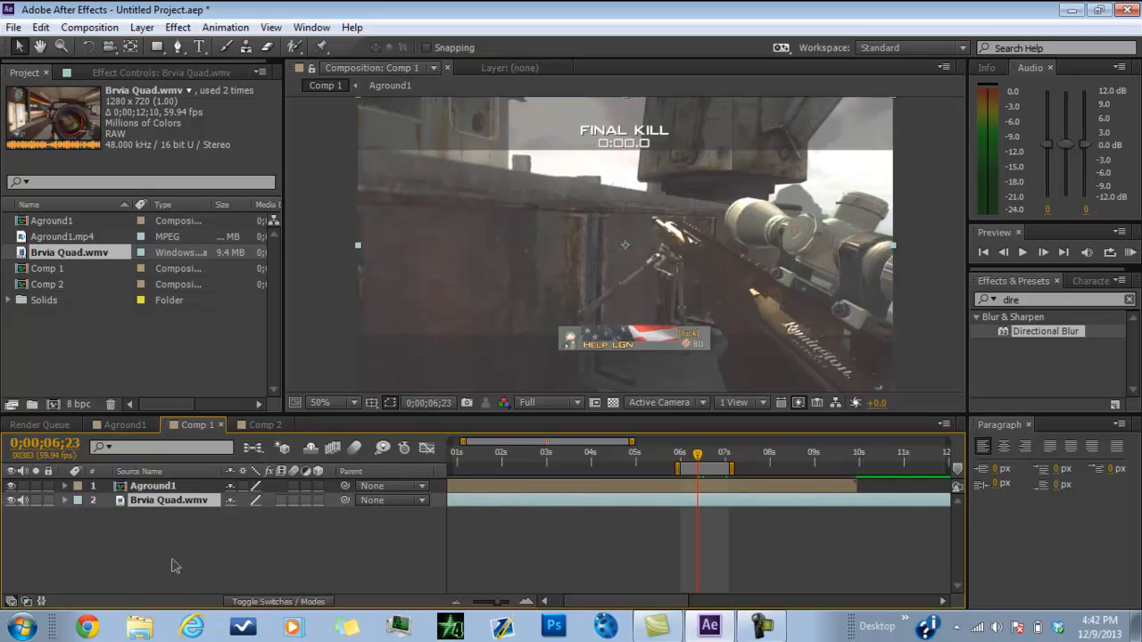
key(alt+bracketleft)
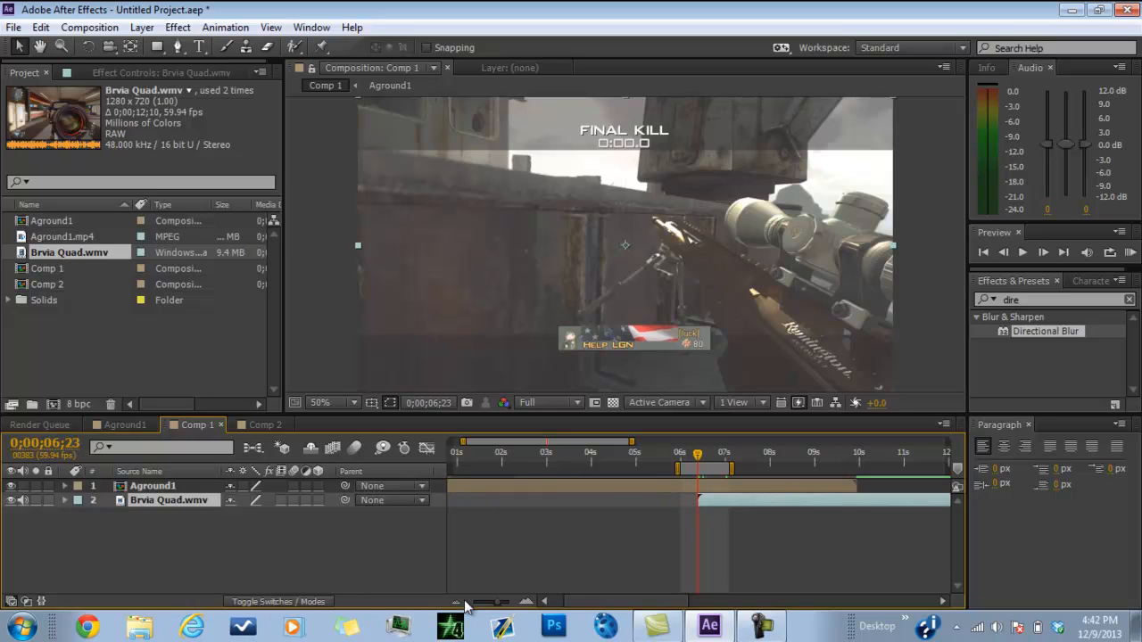
Hide the Aground1 layer and slide the Brvia Quad.wmv clip slightly earlier, to begin just before 0;00;06;23.
click(456, 602)
click(456, 602)
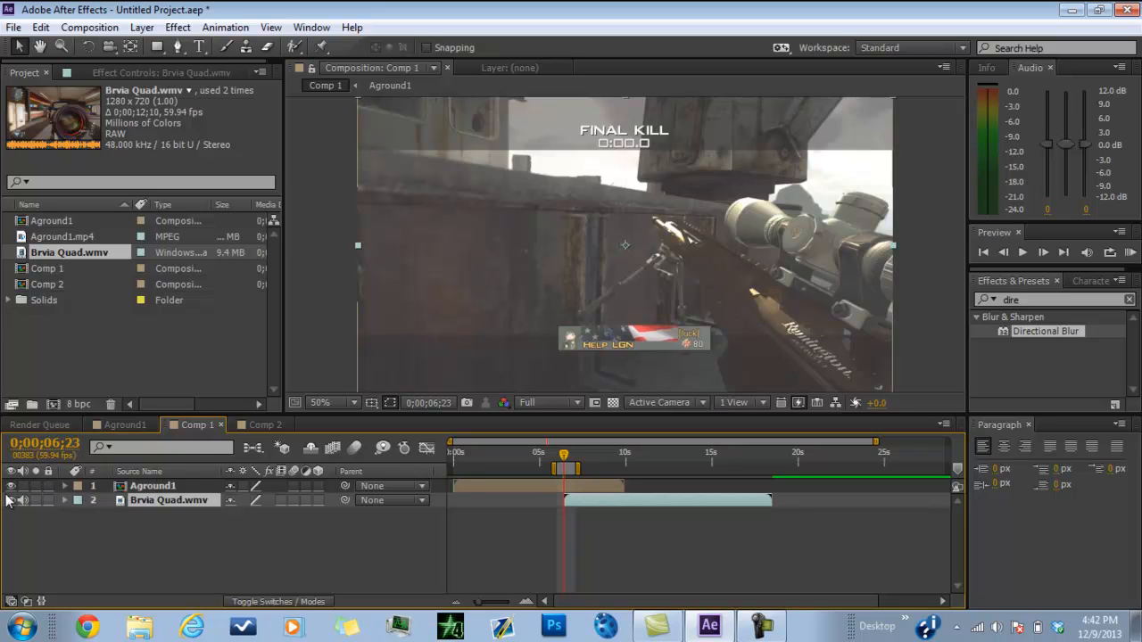
click(165, 486)
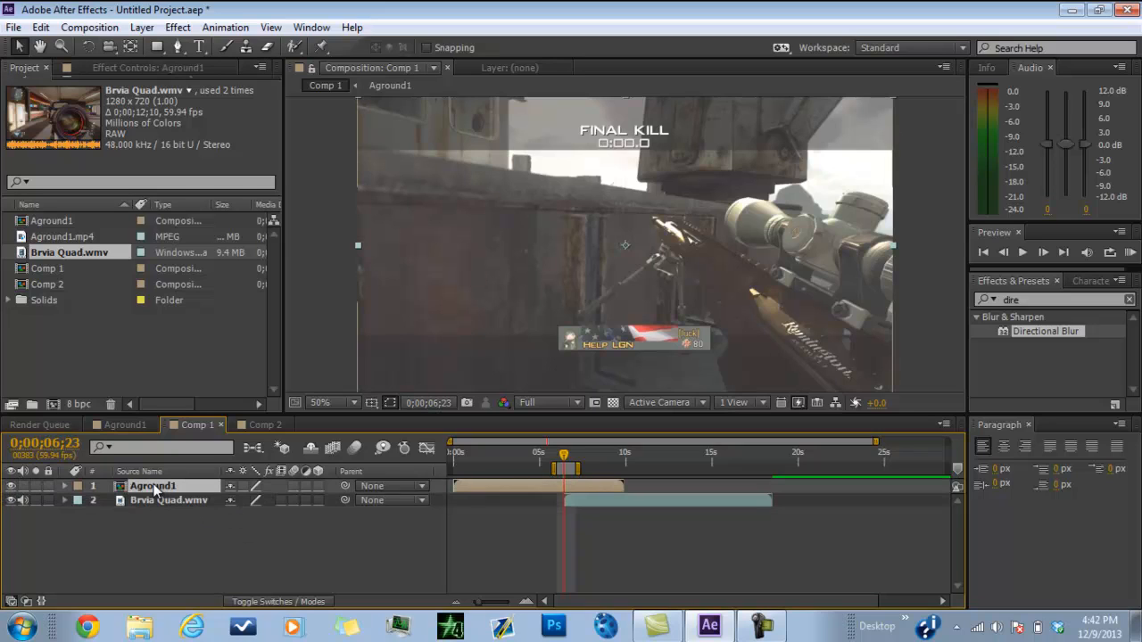
click(12, 487)
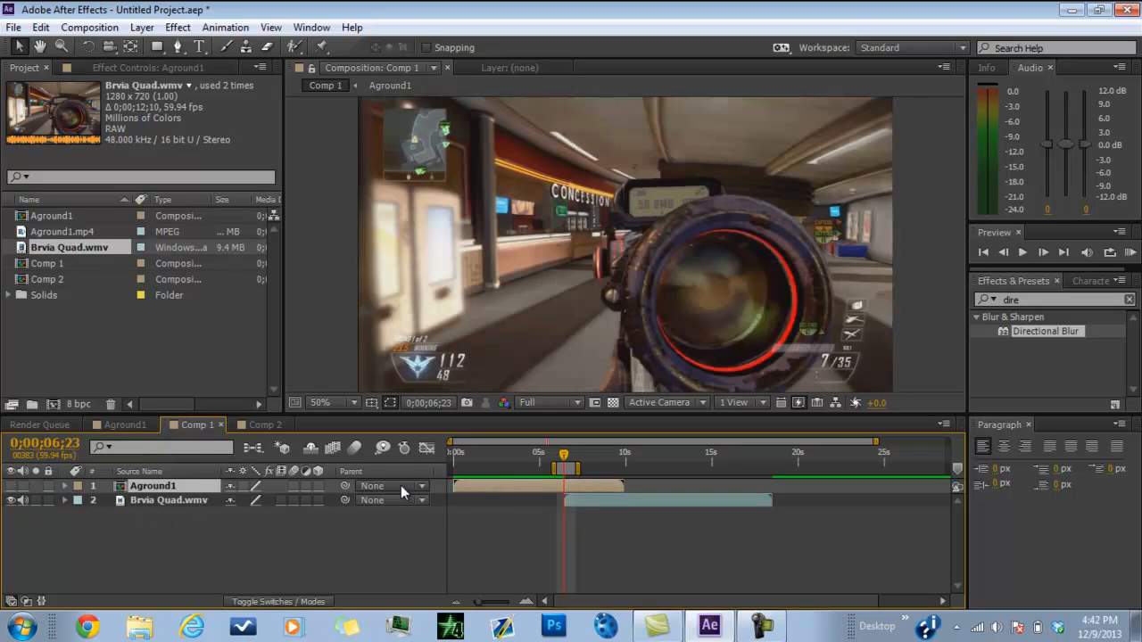
drag(580, 501, 569, 509)
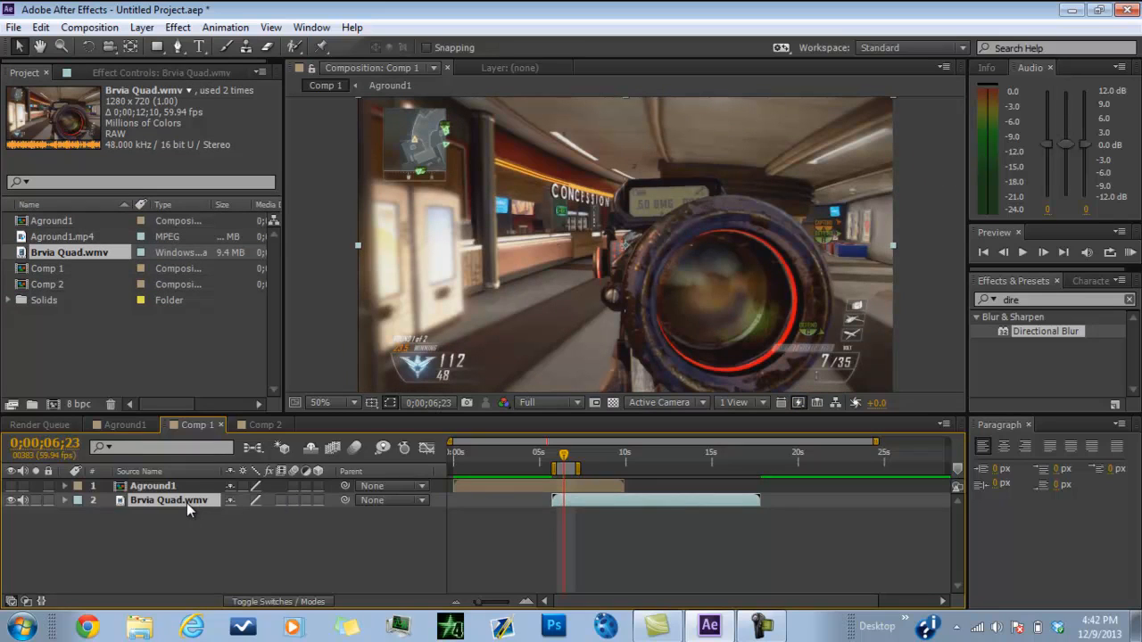
Multiply the Brvia Quad.wmv layer's horizontal position by 3, placing the clip off-frame at 1920, 360.
key(p)
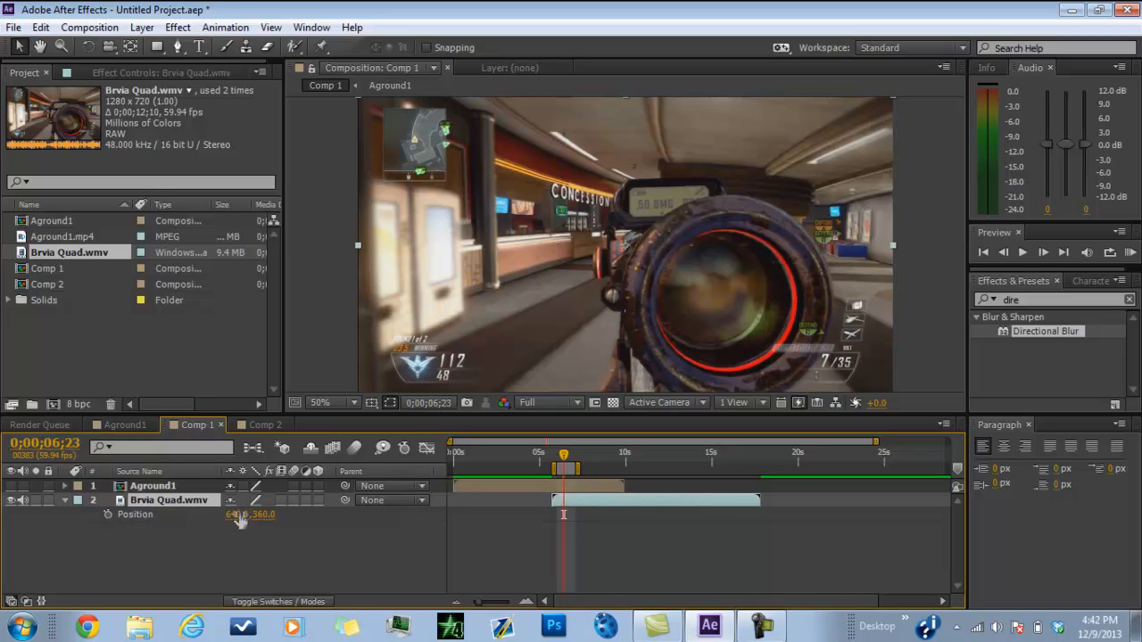
click(243, 515)
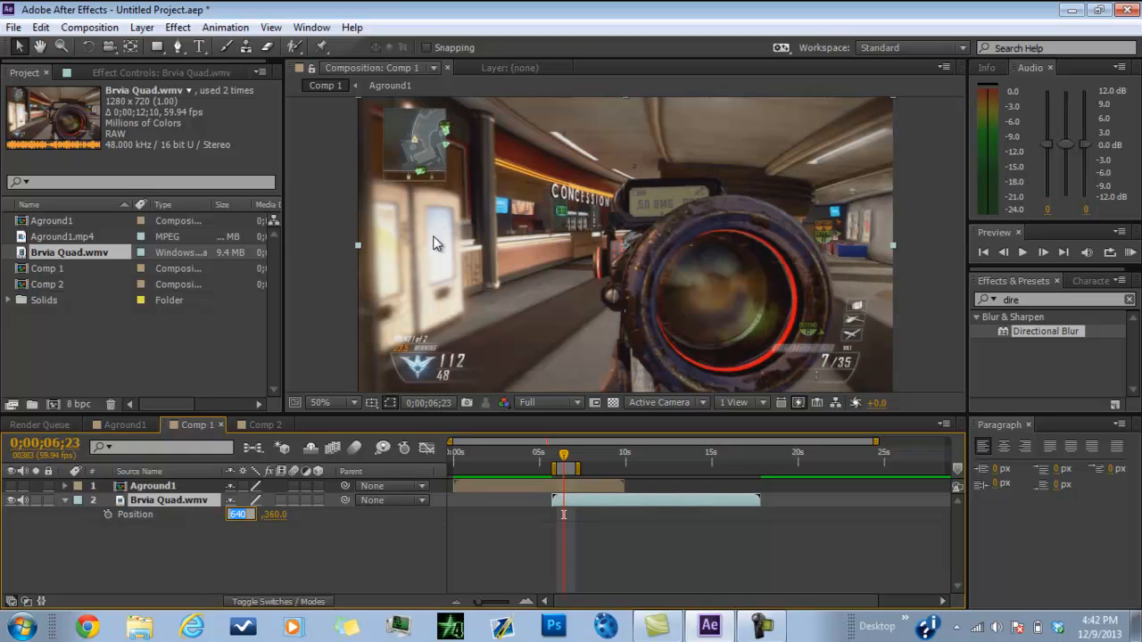
click(254, 515)
text(*3)
key(Return)
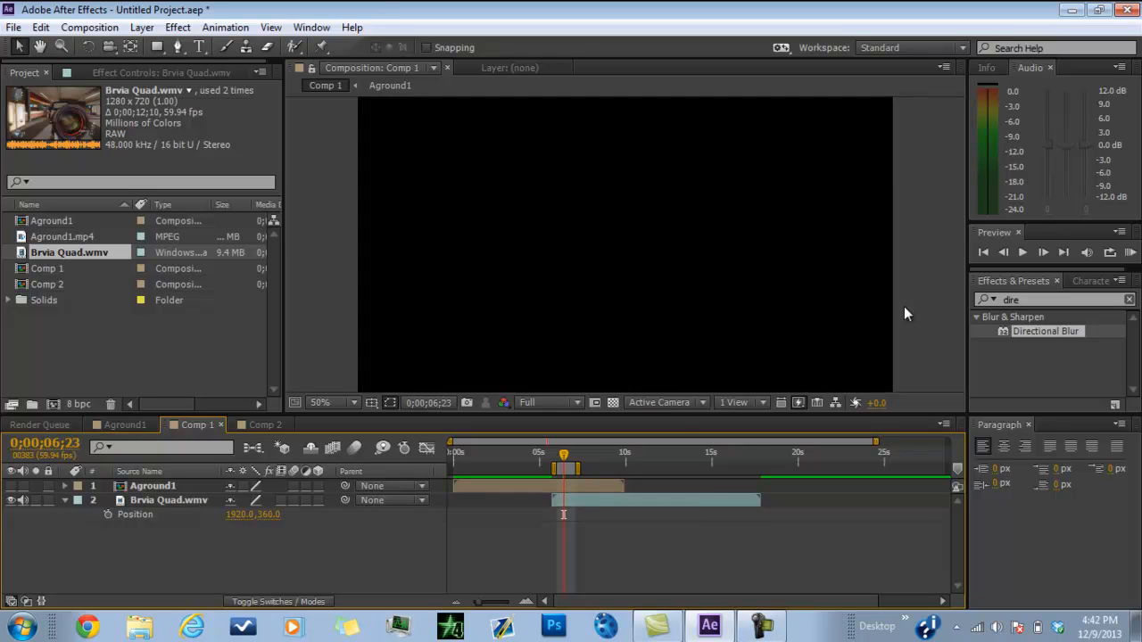
Set the Brvia Quad.wmv layer's horizontal position to -640 and fit the composition view up to 100%.
click(689, 500)
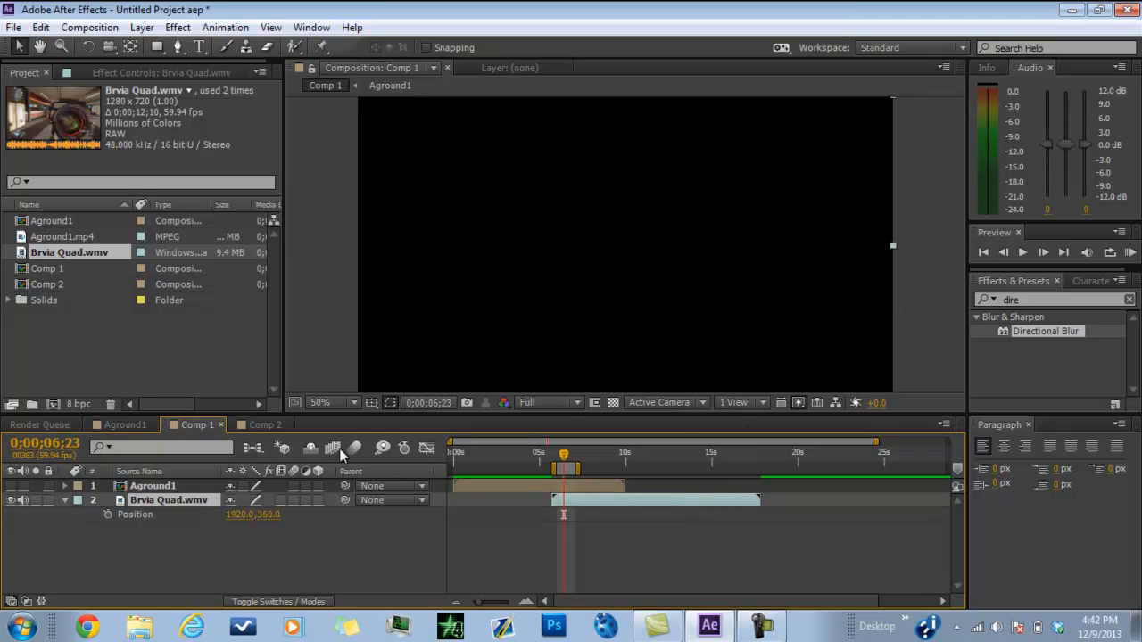
click(234, 514)
key(BackSpace)
text(-640)
click(363, 570)
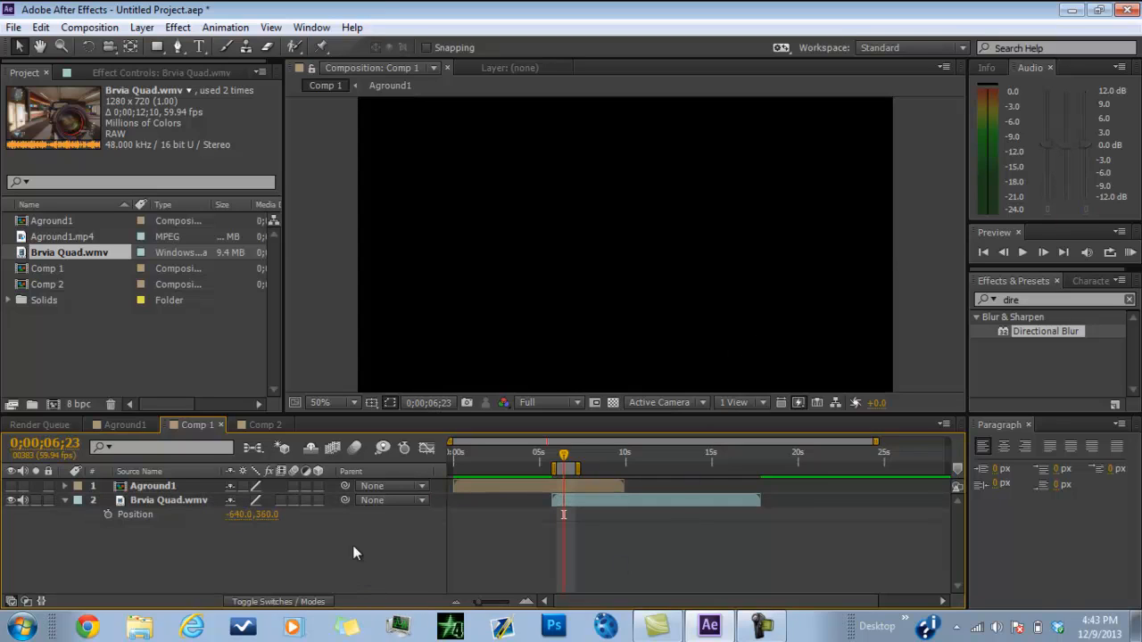
click(667, 504)
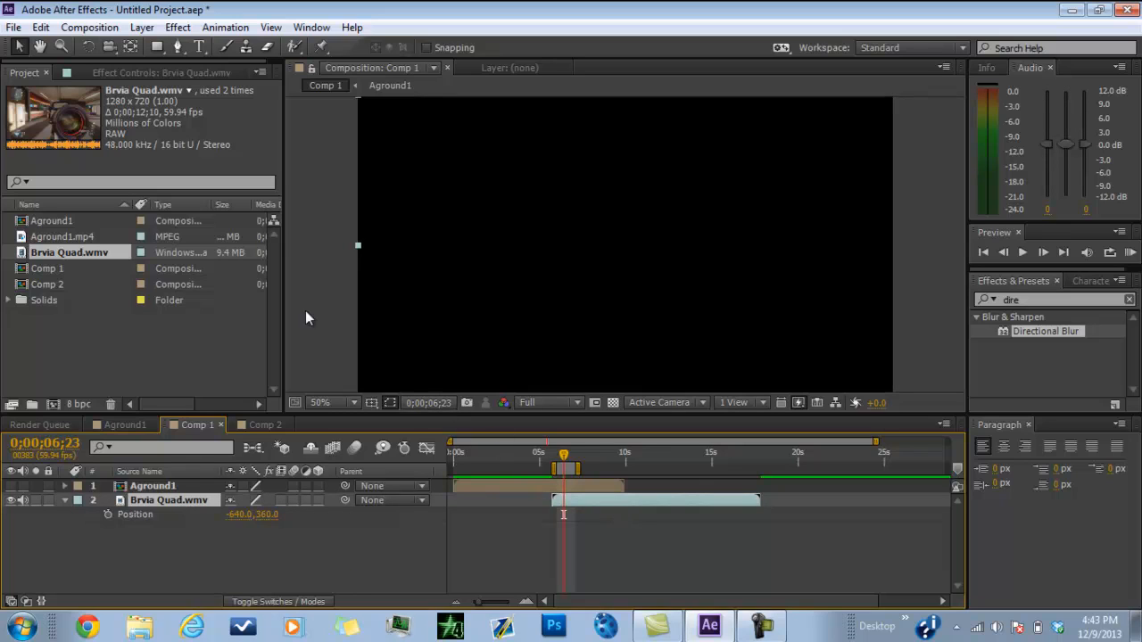
key(comma)
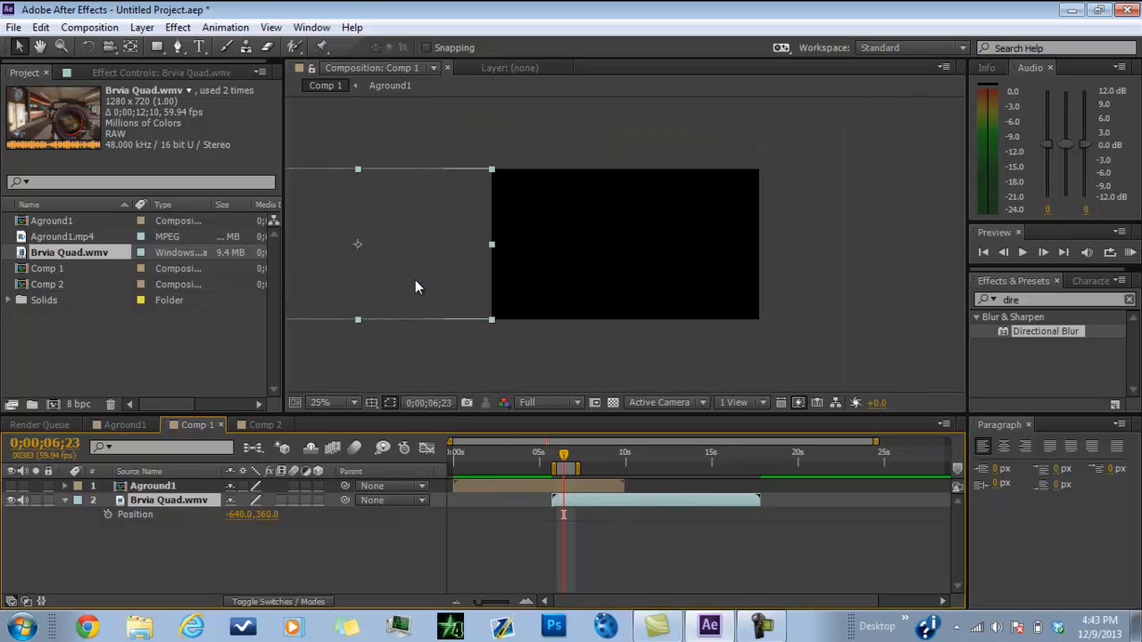
click(323, 403)
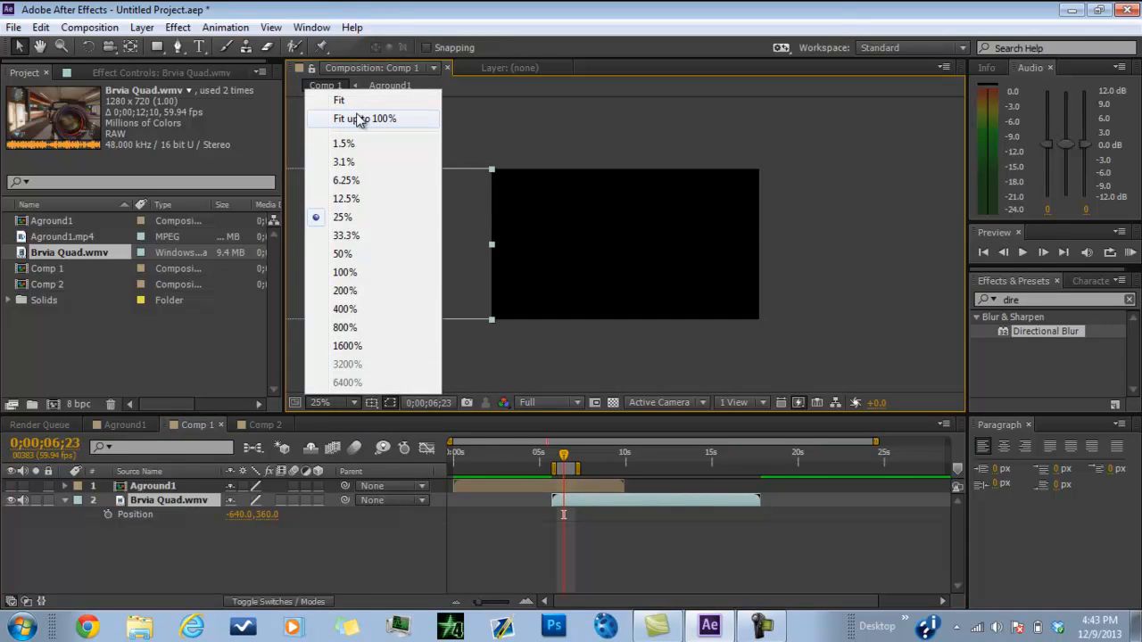
click(362, 118)
Return the Brvia Quad.wmv layer to the frame centre by entering position 640, 360.
click(239, 514)
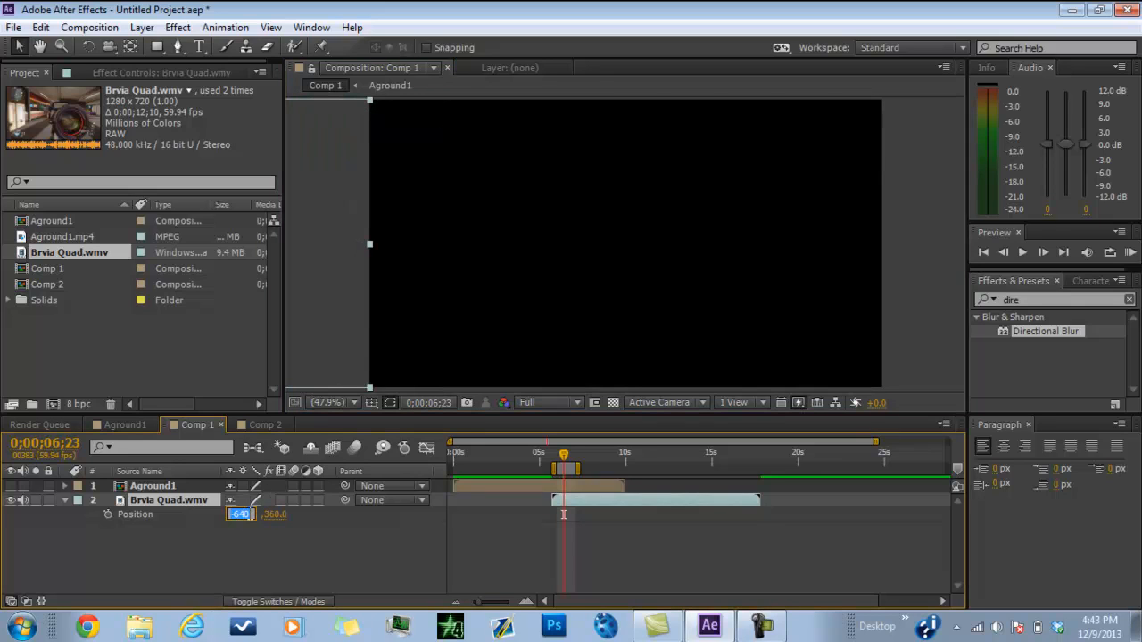
text(640)
key(Return)
click(262, 516)
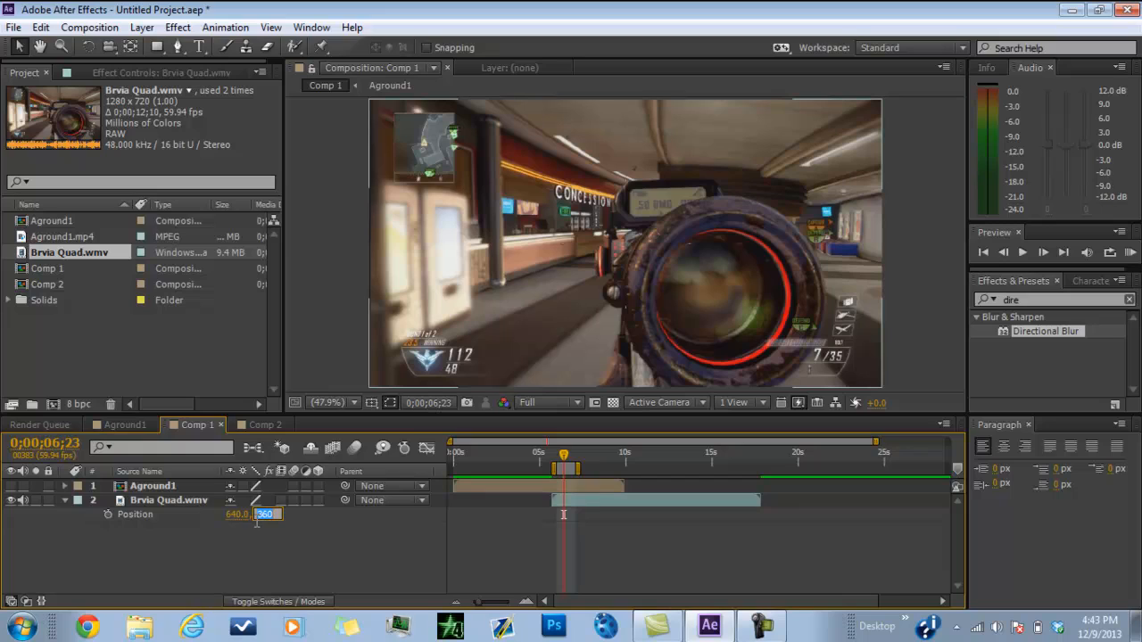
text(360)
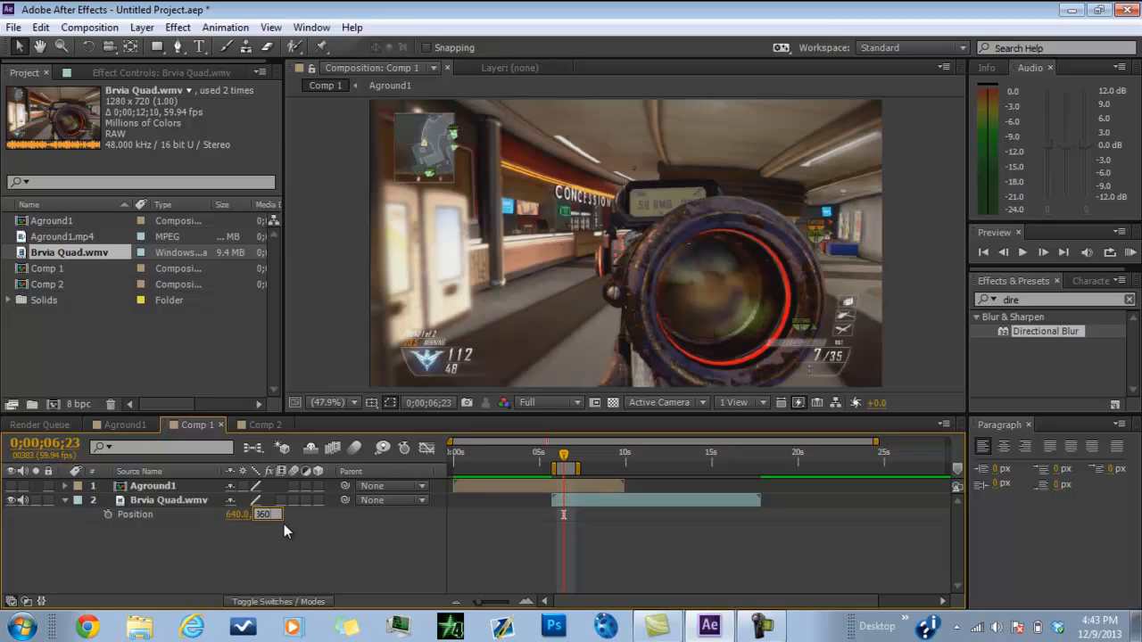
Set the Brvia Quad.wmv layer's horizontal position to 1920 so it sits beside the frame.
key(shift+Tab)
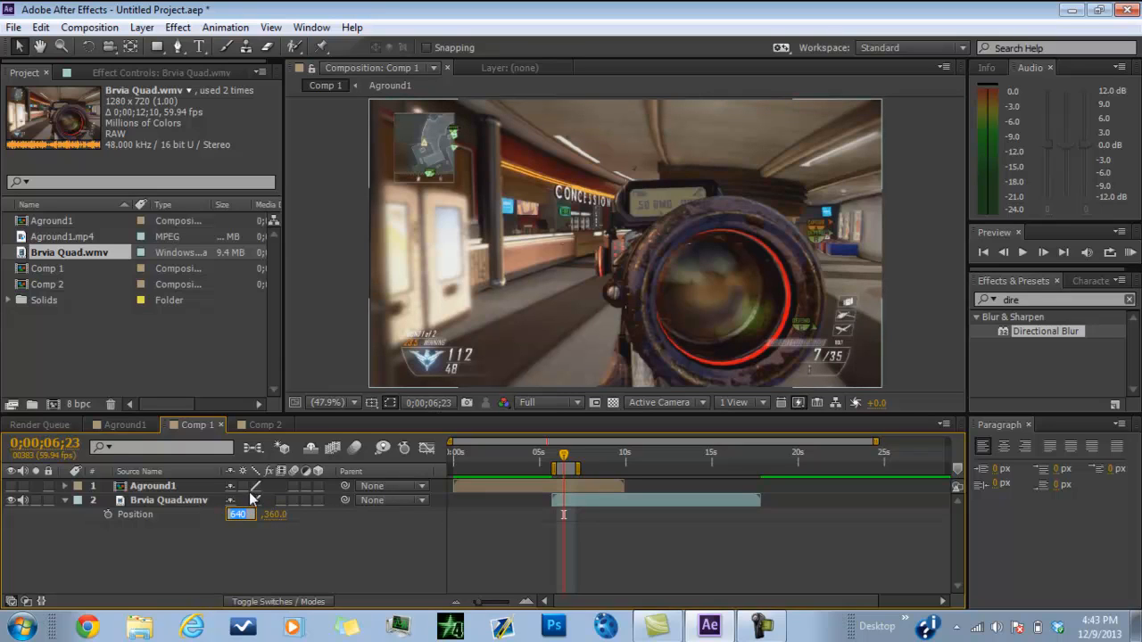
click(250, 515)
text(1920)
key(Return)
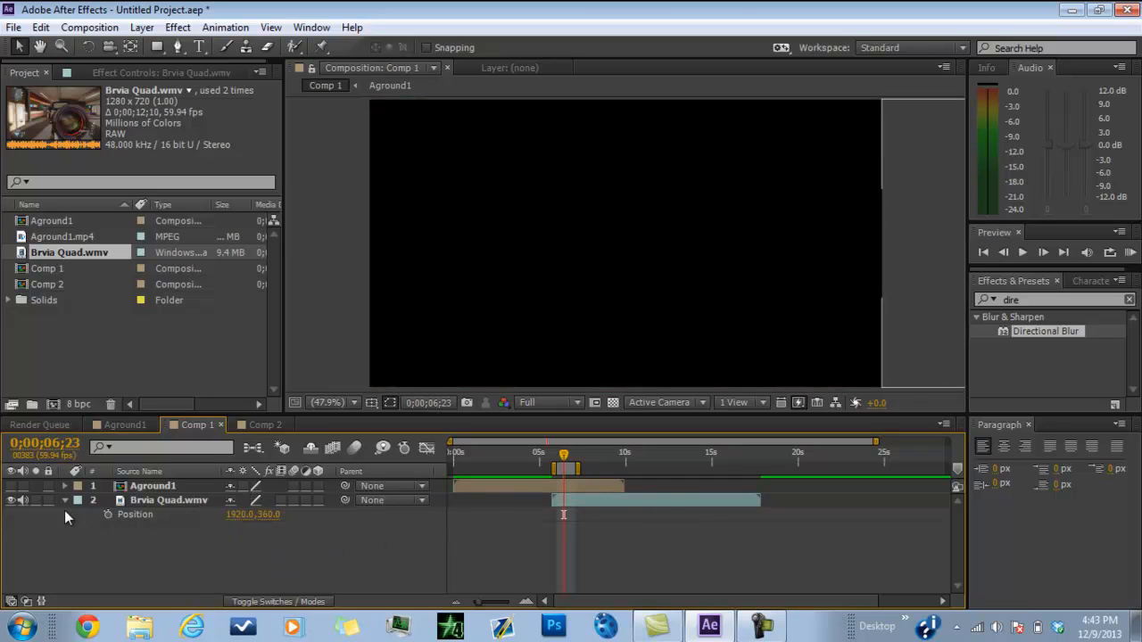
Make the Aground1 layer visible again and add a new null object to Comp 1.
click(11, 490)
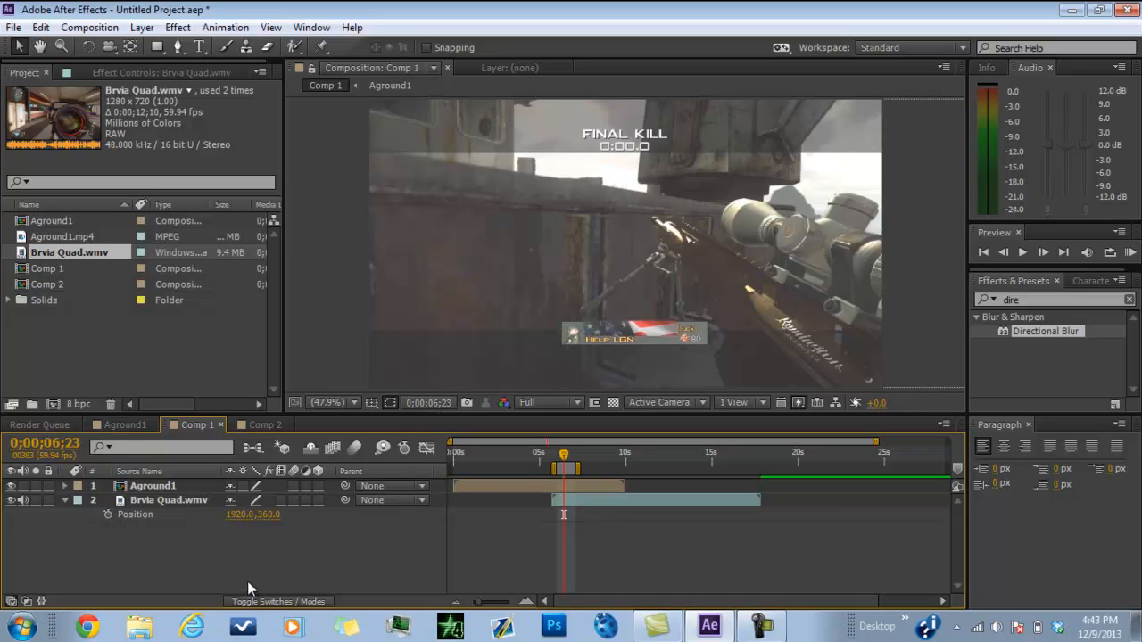
key(ctrl+alt+shift+y)
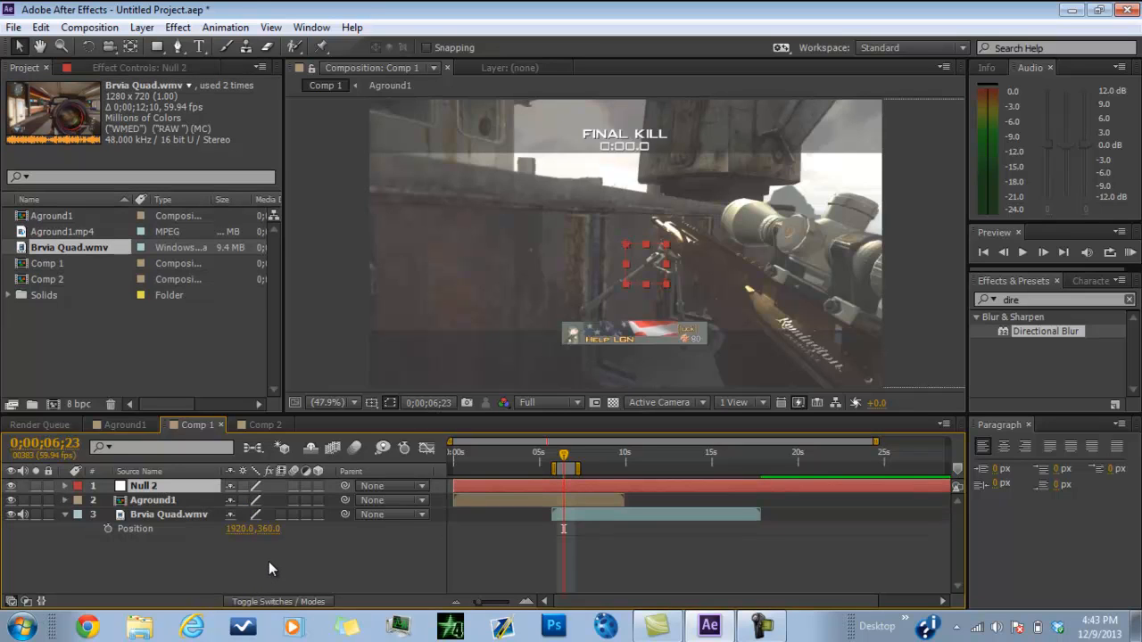
click(144, 28)
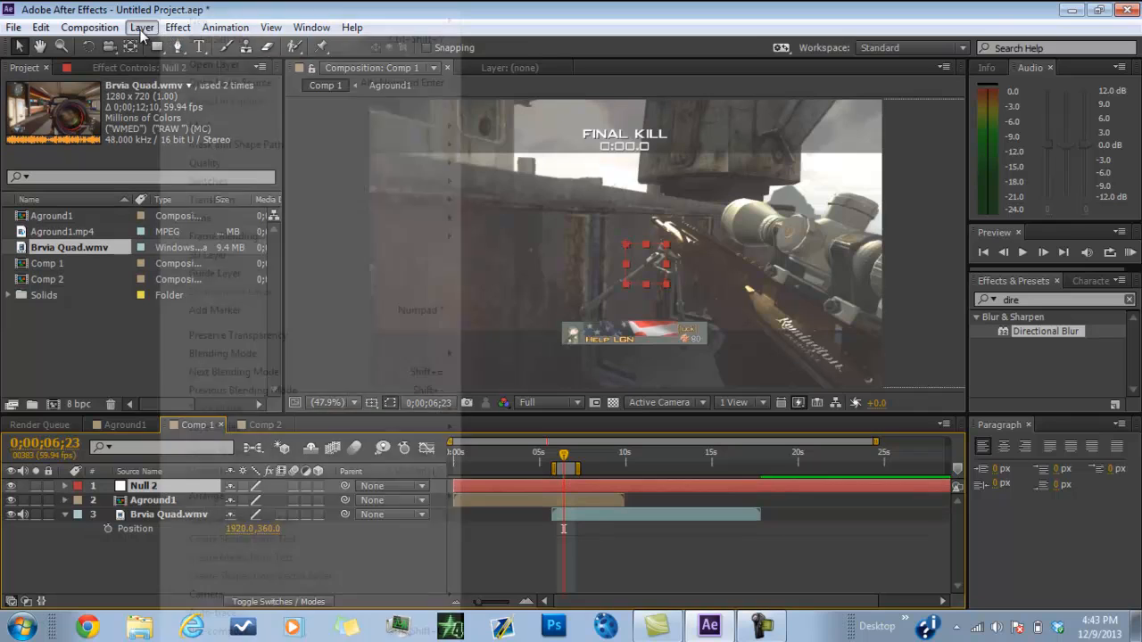
mouse_move(214, 20)
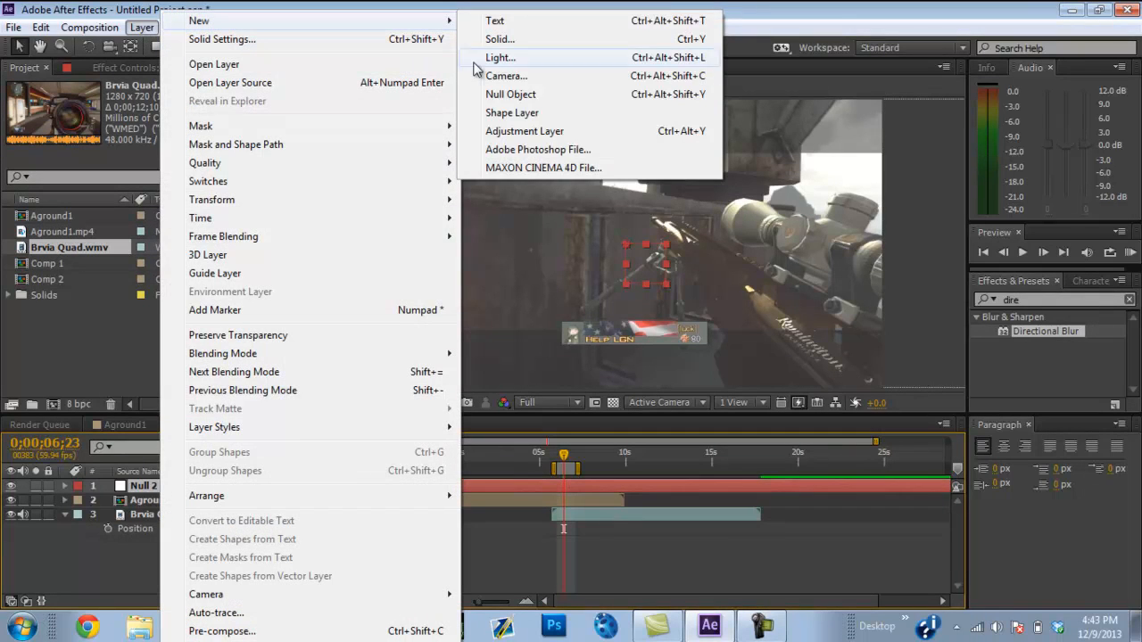
click(657, 537)
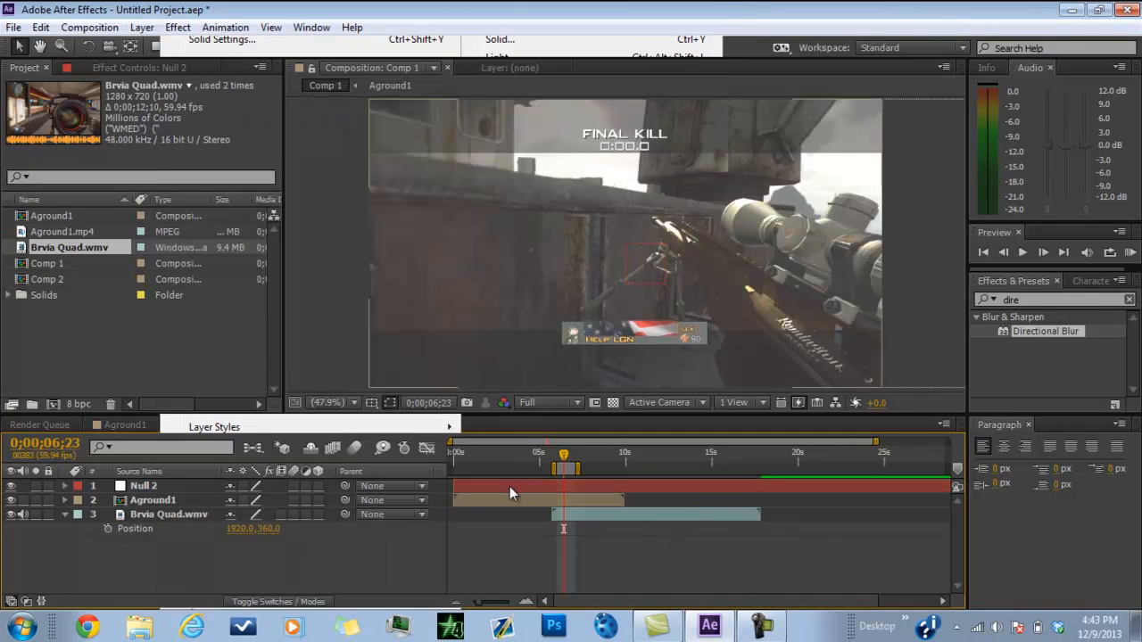
click(501, 485)
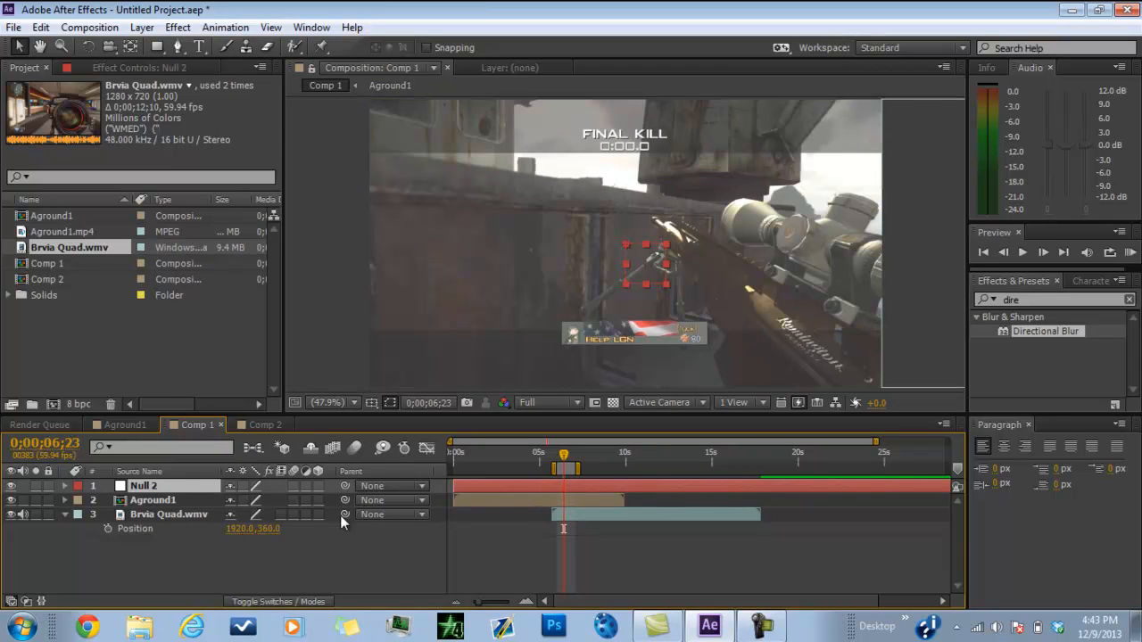
Parent both the Brvia Quad.wmv layer and the Aground1 layer to Null 2.
click(378, 515)
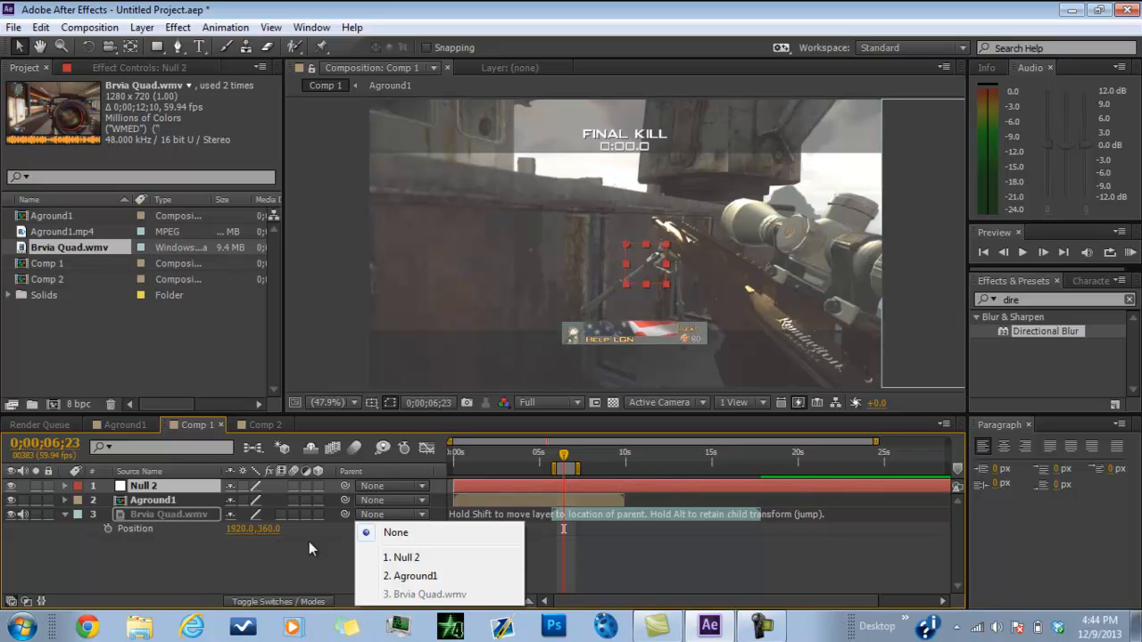
click(364, 529)
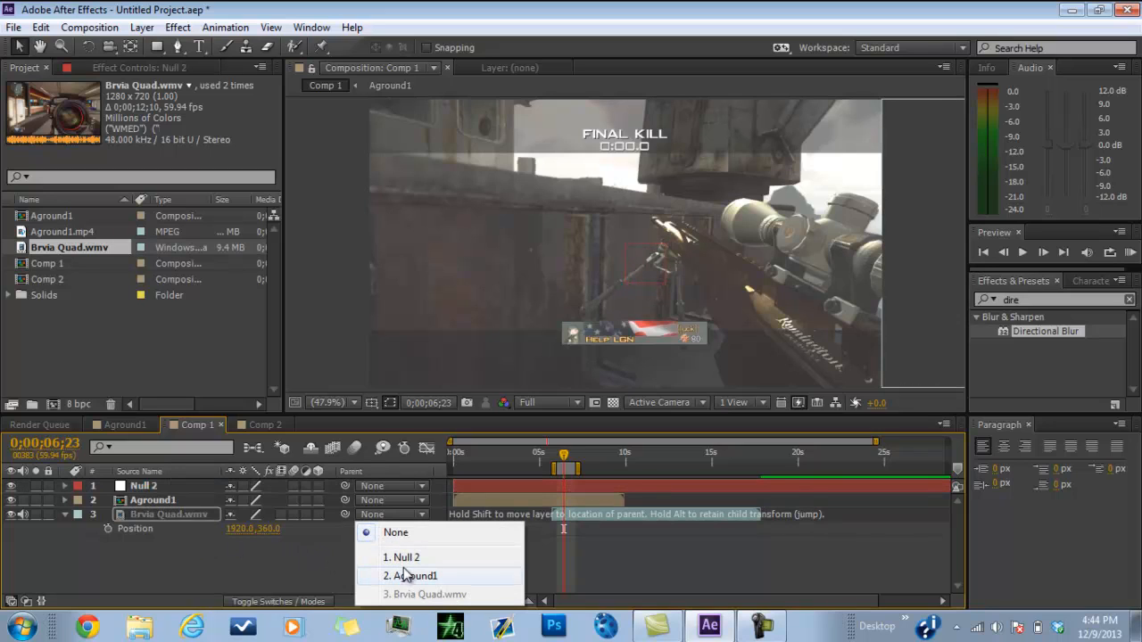
click(403, 558)
click(390, 501)
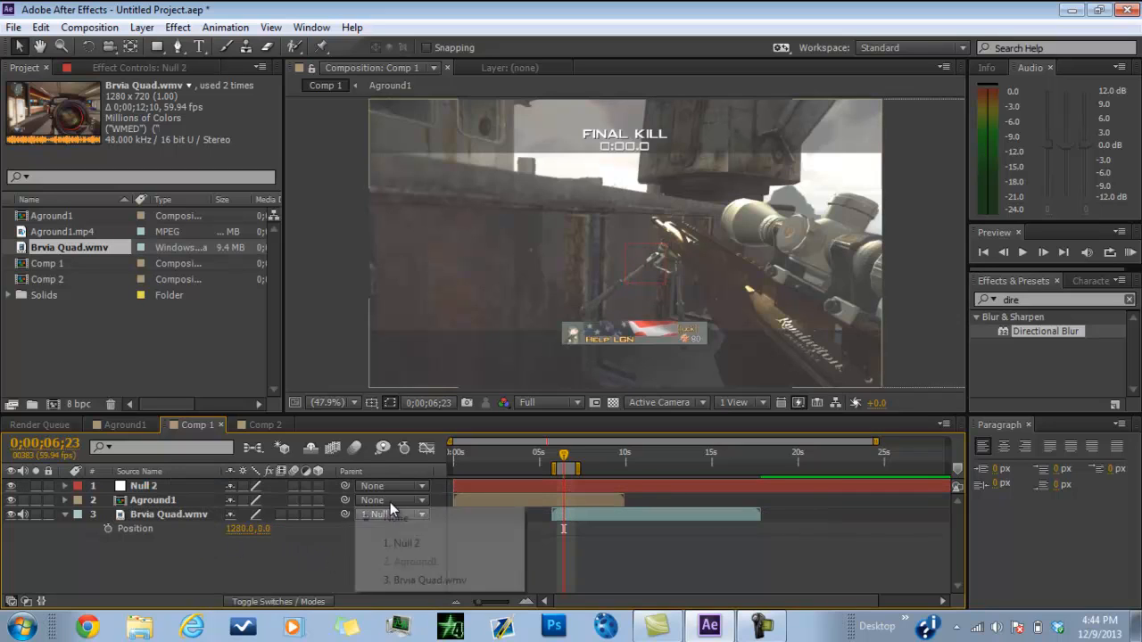
click(403, 546)
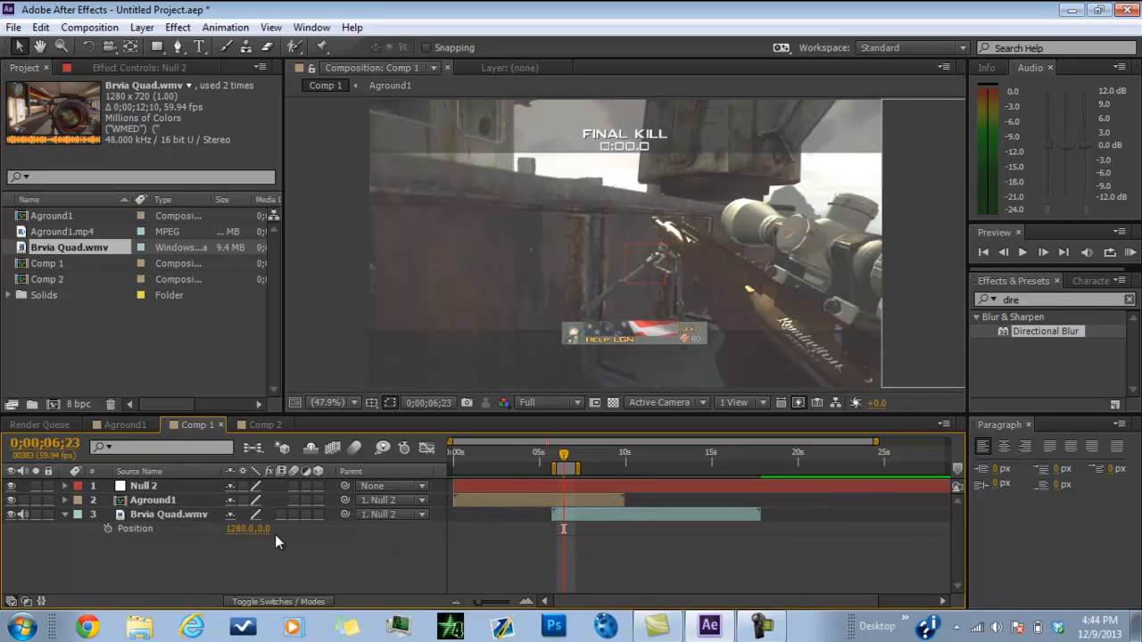
Hide the Brvia Quad.wmv layer's position property, then reveal Null 2's position and keyframe it at 0;00;06;23.
click(195, 518)
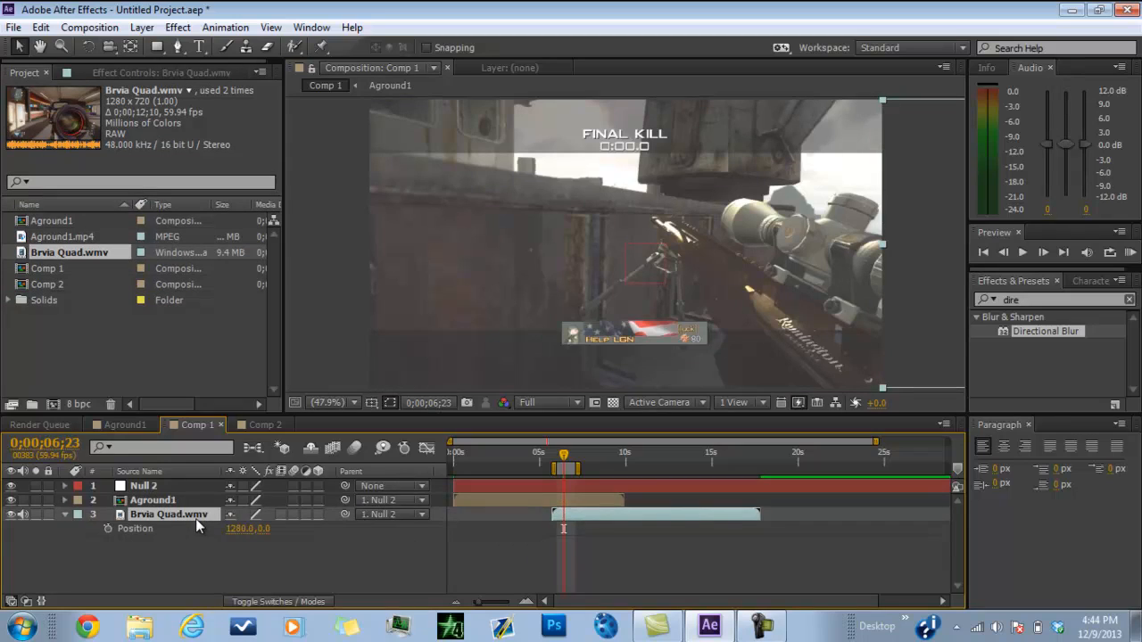
key(p)
click(533, 487)
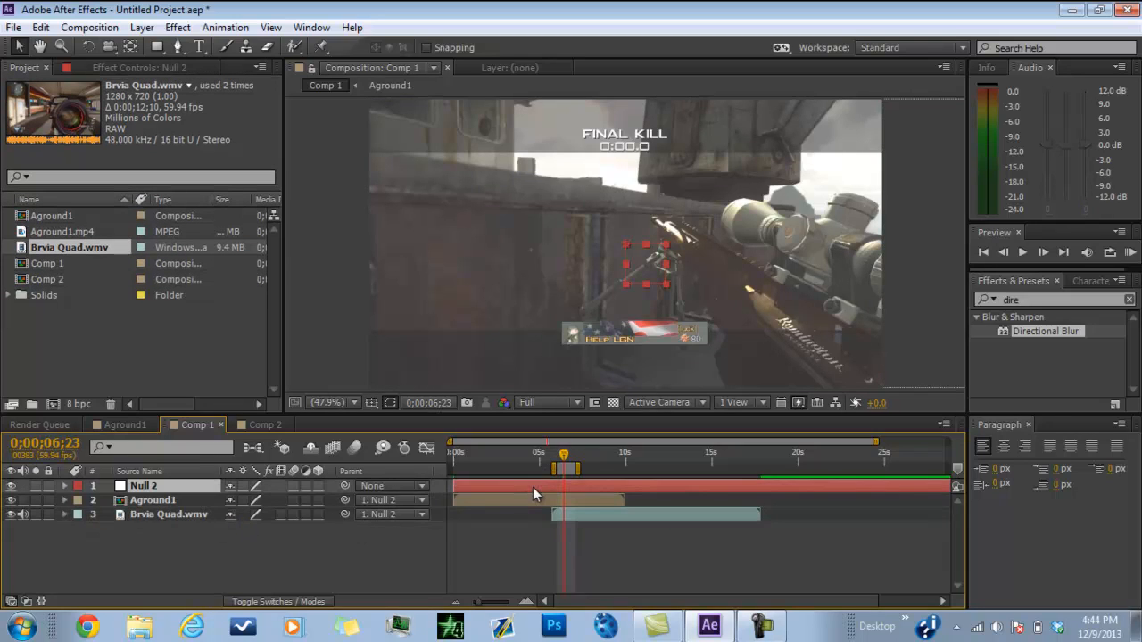
key(p)
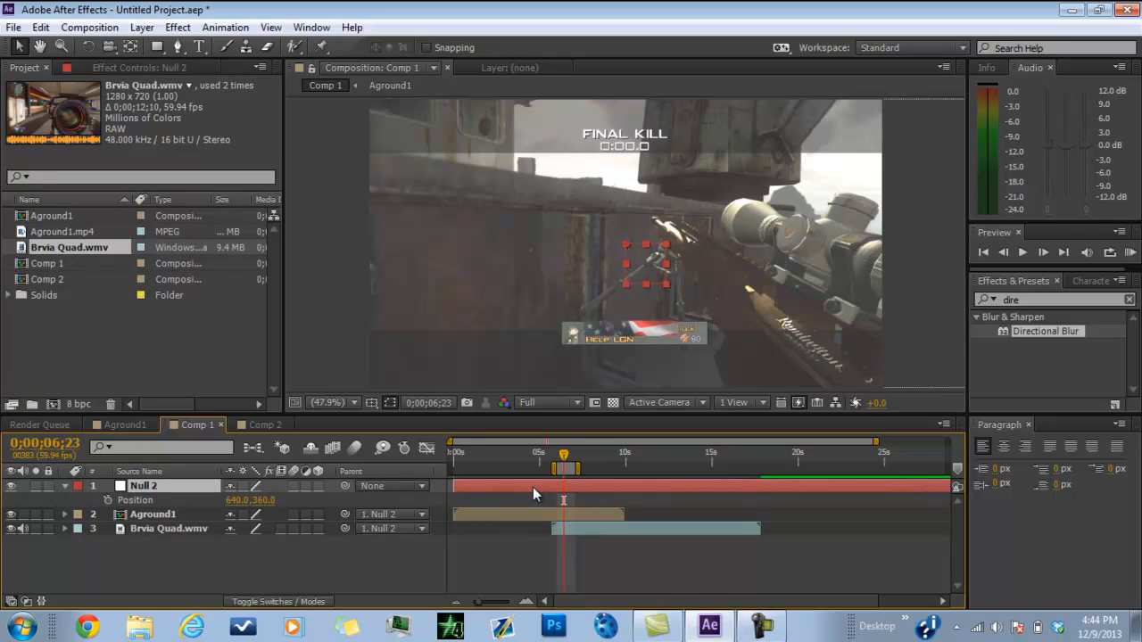
click(108, 500)
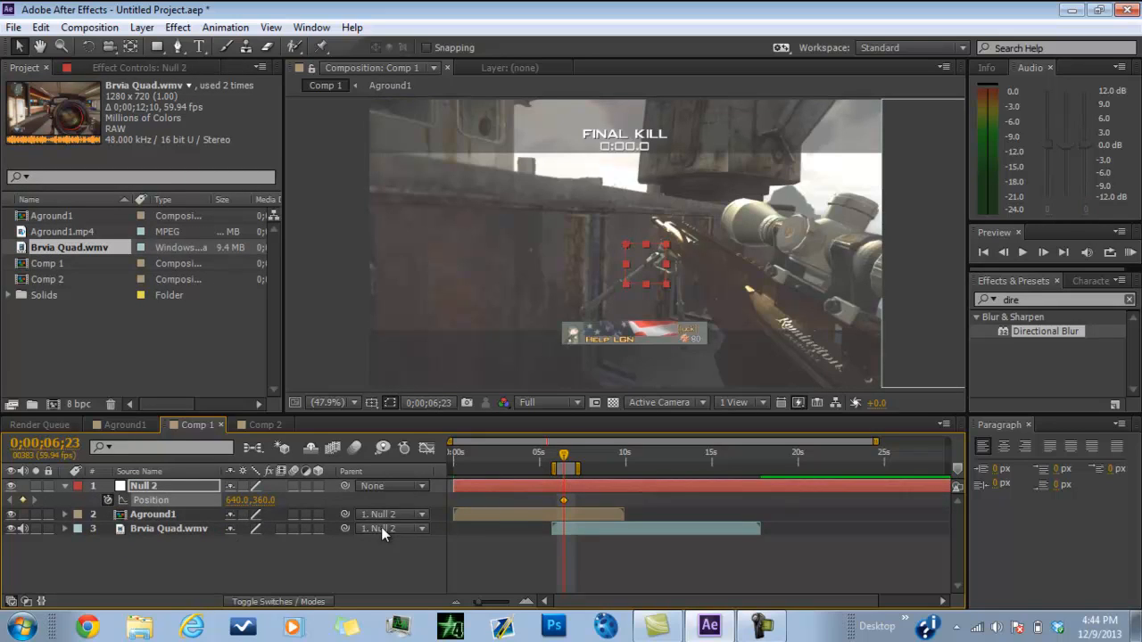
At 0;00;06;43, set Null 2's horizontal position to -640 to create the second position keyframe.
click(524, 601)
click(524, 601)
click(525, 602)
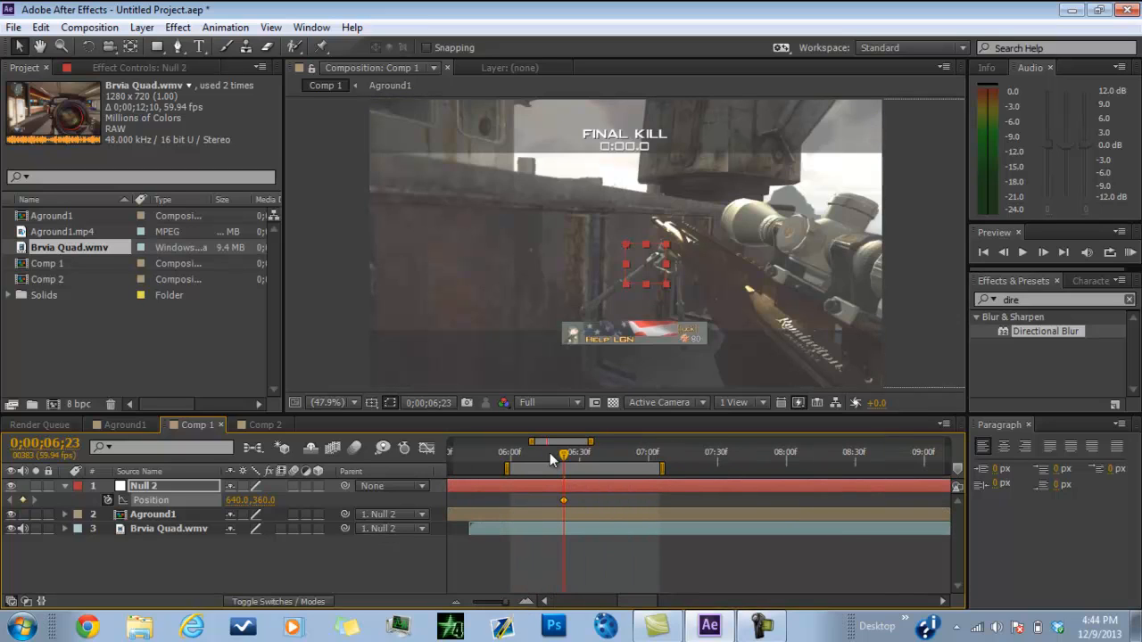
drag(569, 456, 612, 454)
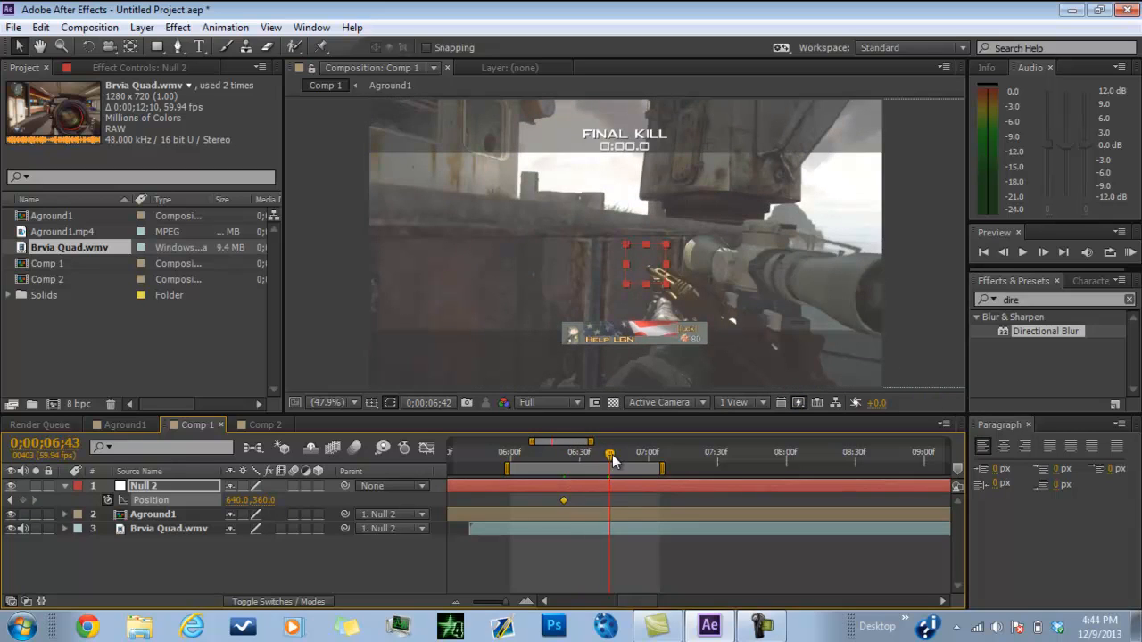
click(231, 502)
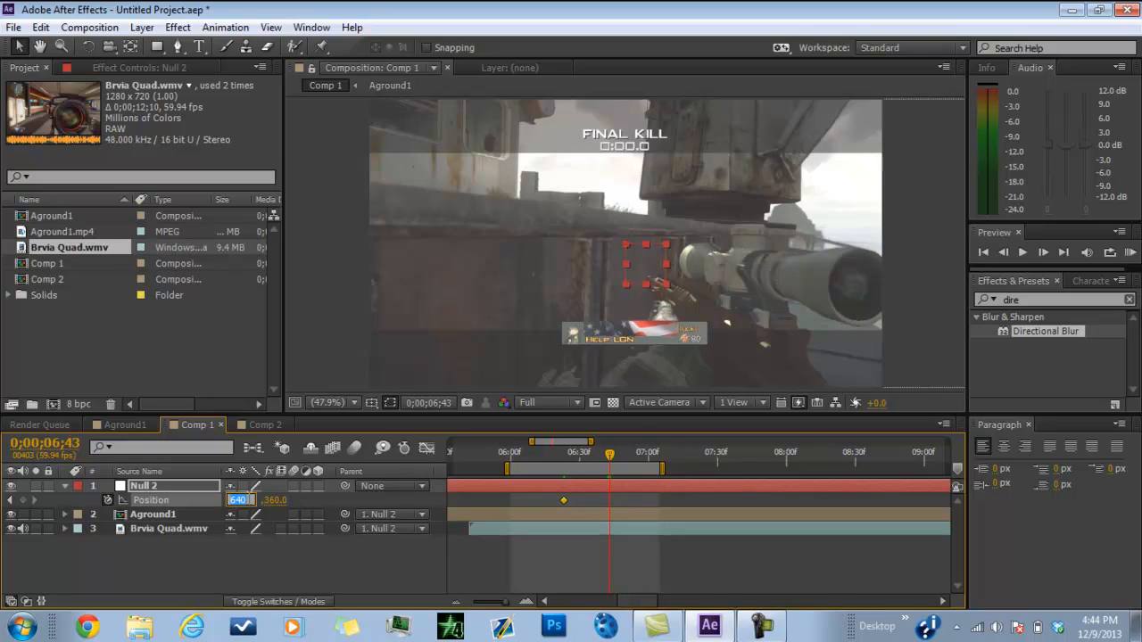
click(197, 528)
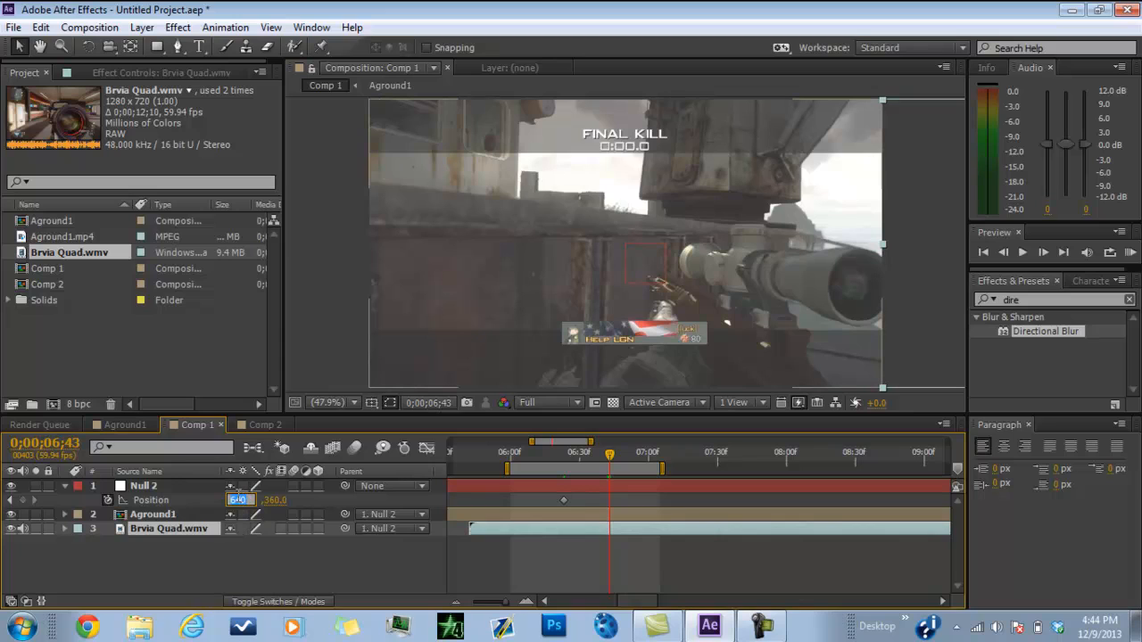
click(231, 500)
text(-)
key(Return)
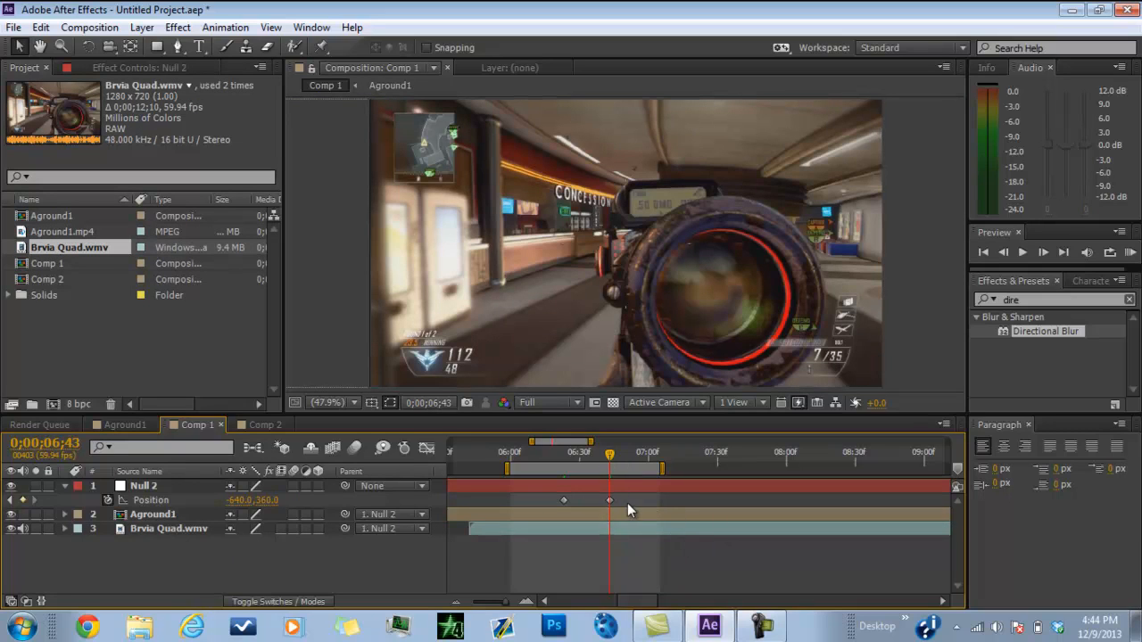
Apply Easy Ease to both of Null 2's position keyframes.
drag(632, 497, 542, 517)
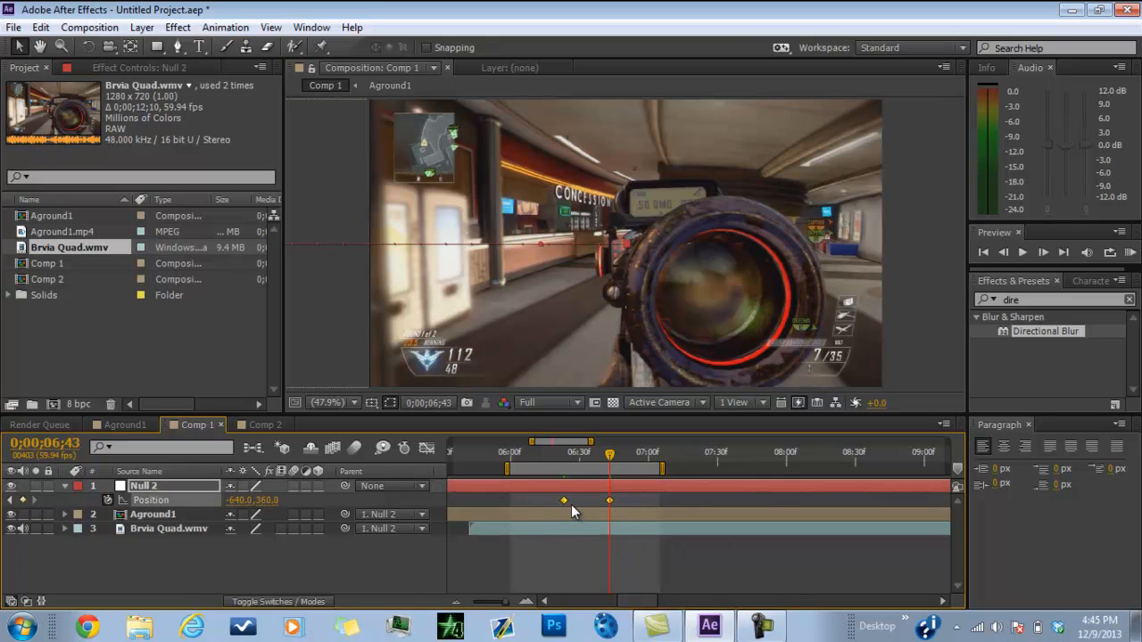
right_click(564, 502)
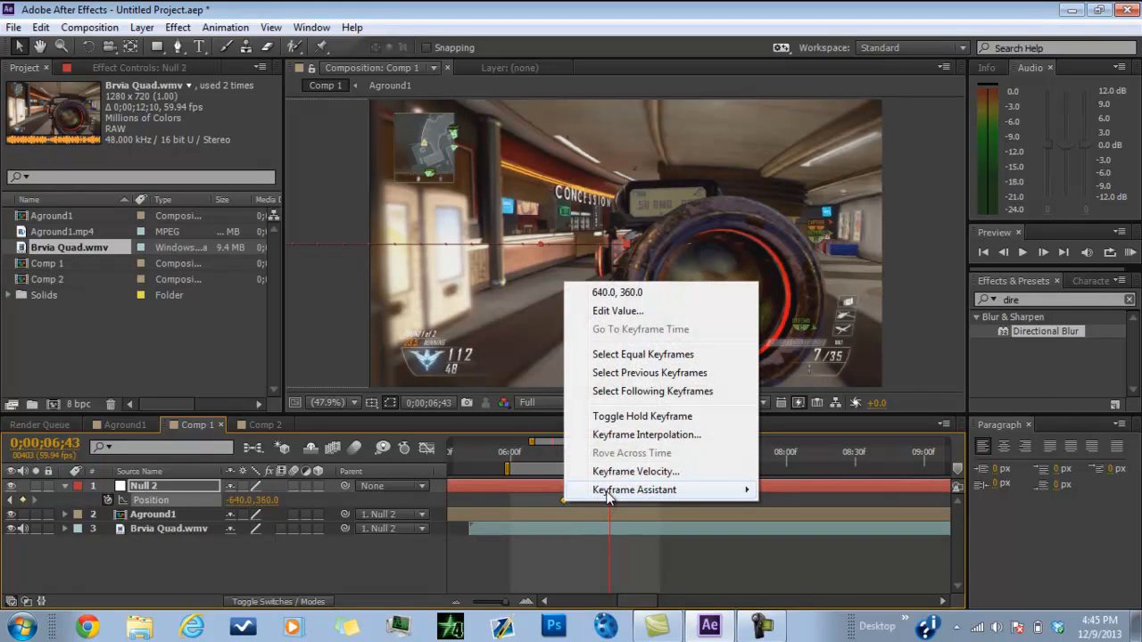
click(790, 379)
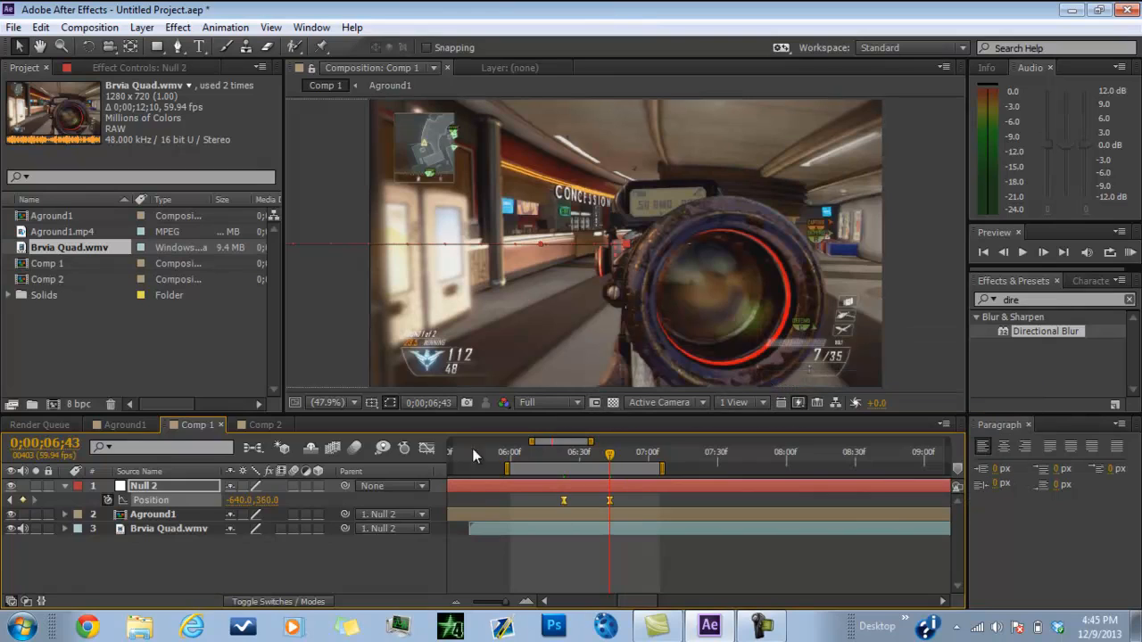
Sharpen Null 2's speed curve in the Graph Editor by extending both keyframes' influence to 100%, and return to the layer view.
click(428, 449)
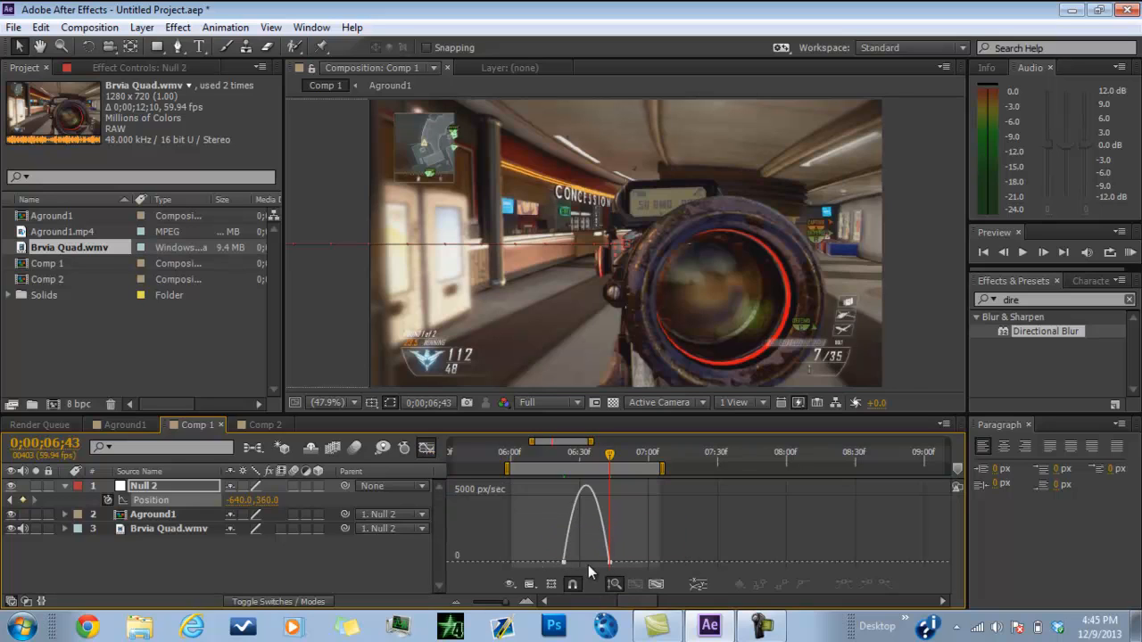
click(572, 565)
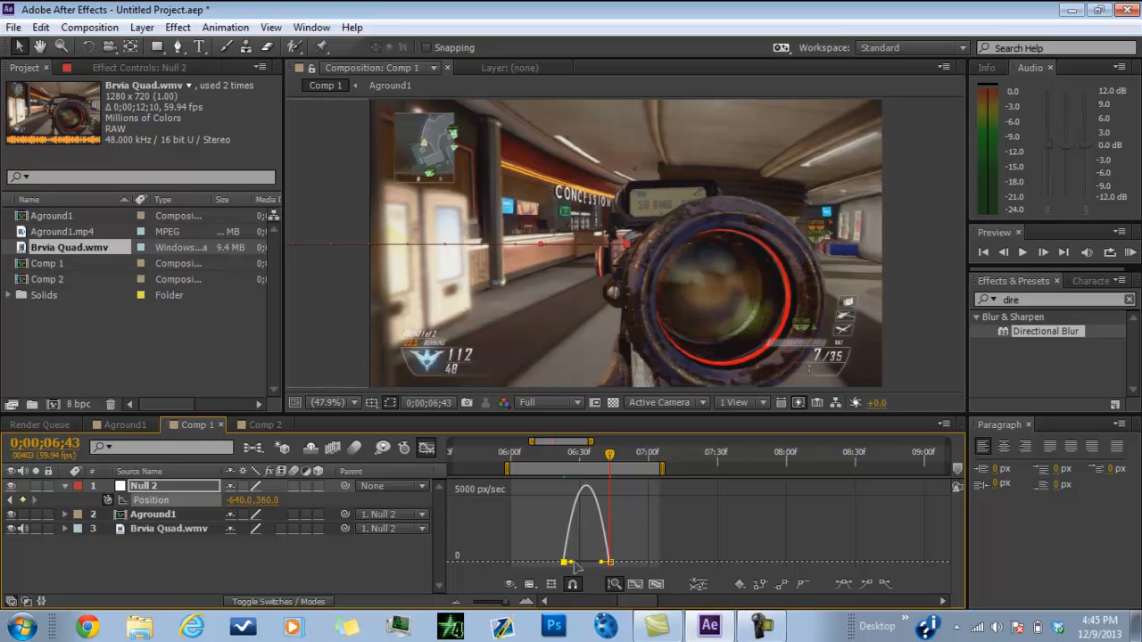
mouse_move(572, 563)
mouse_down()
mouse_move(629, 565)
mouse_move(558, 569)
mouse_up()
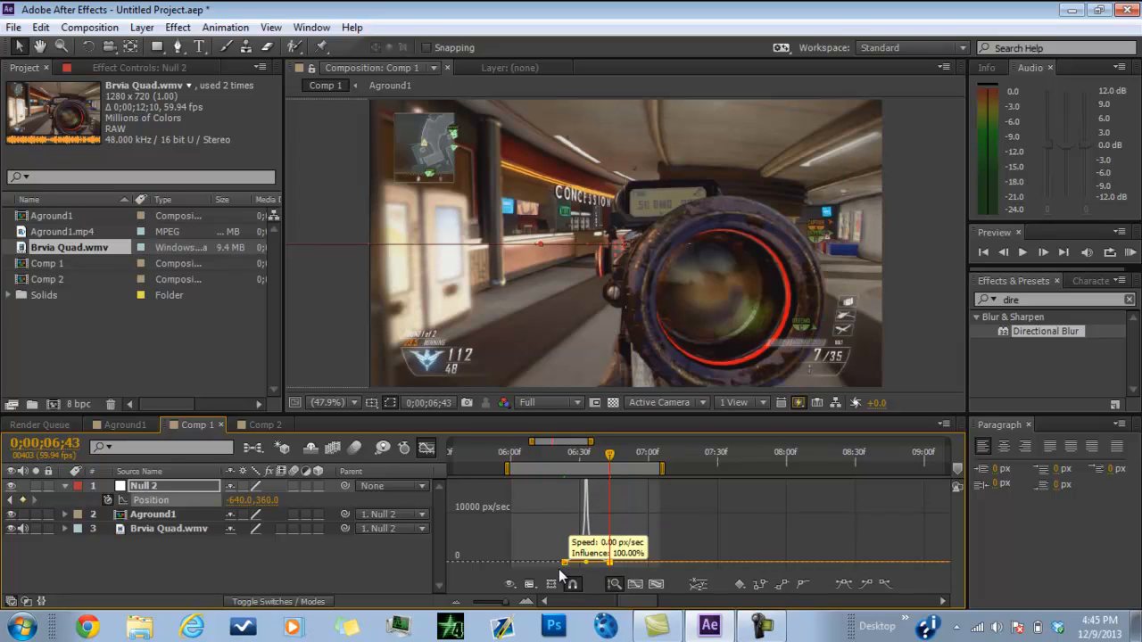
key(shift+F3)
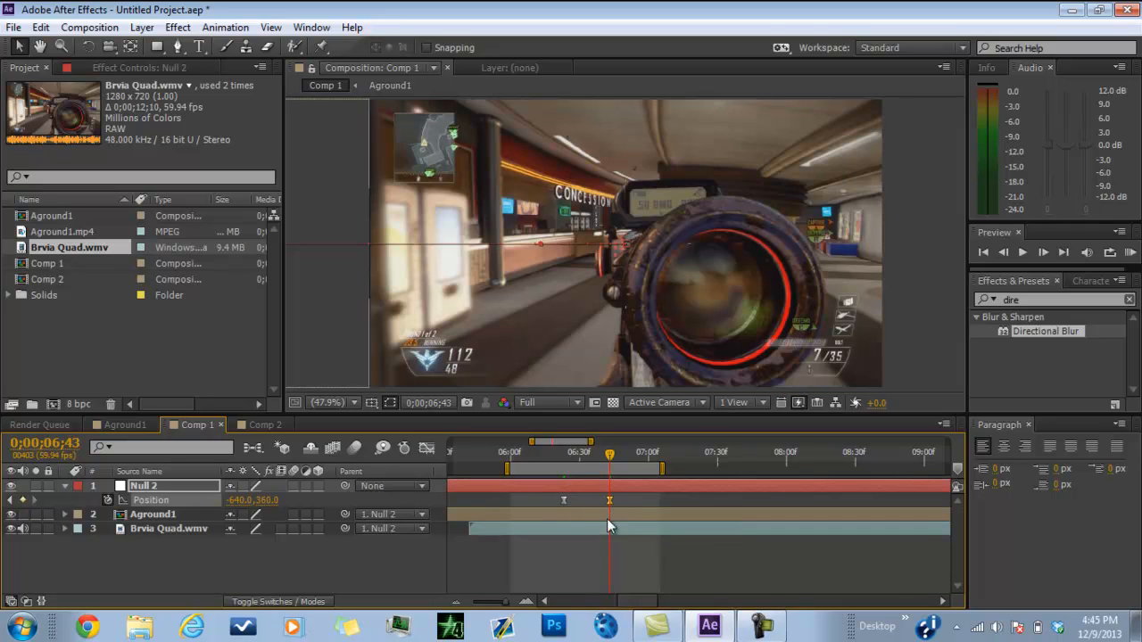
Scrub back through the slide to 0;00;06;28 and lower the composition preview resolution to Quarter.
click(456, 602)
drag(610, 455, 600, 454)
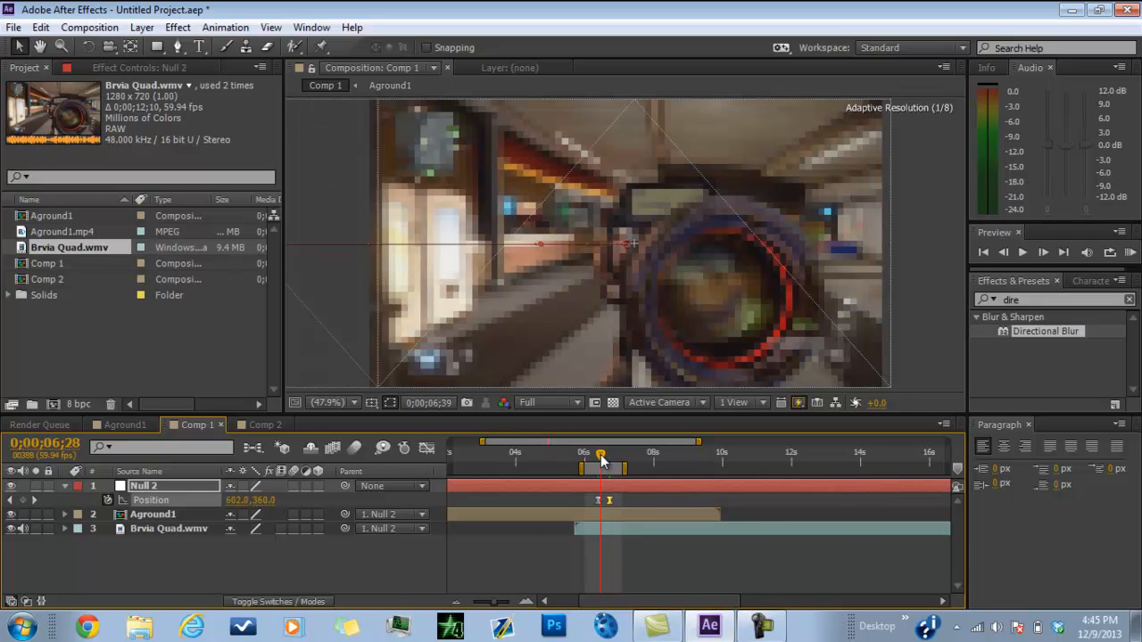
drag(601, 454, 602, 460)
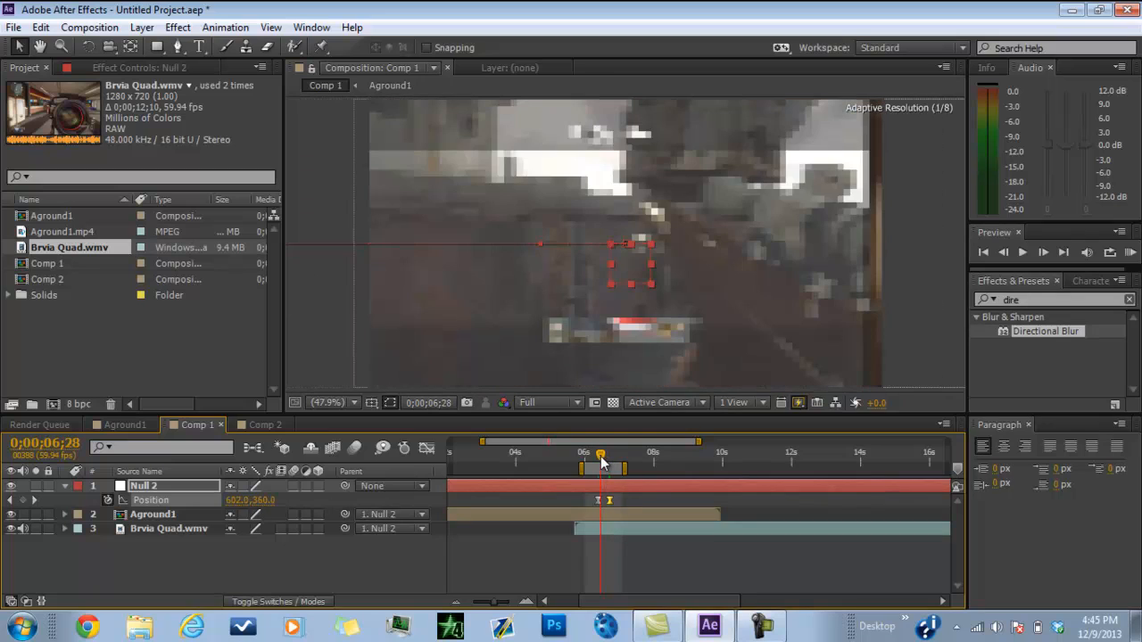
click(556, 404)
click(560, 503)
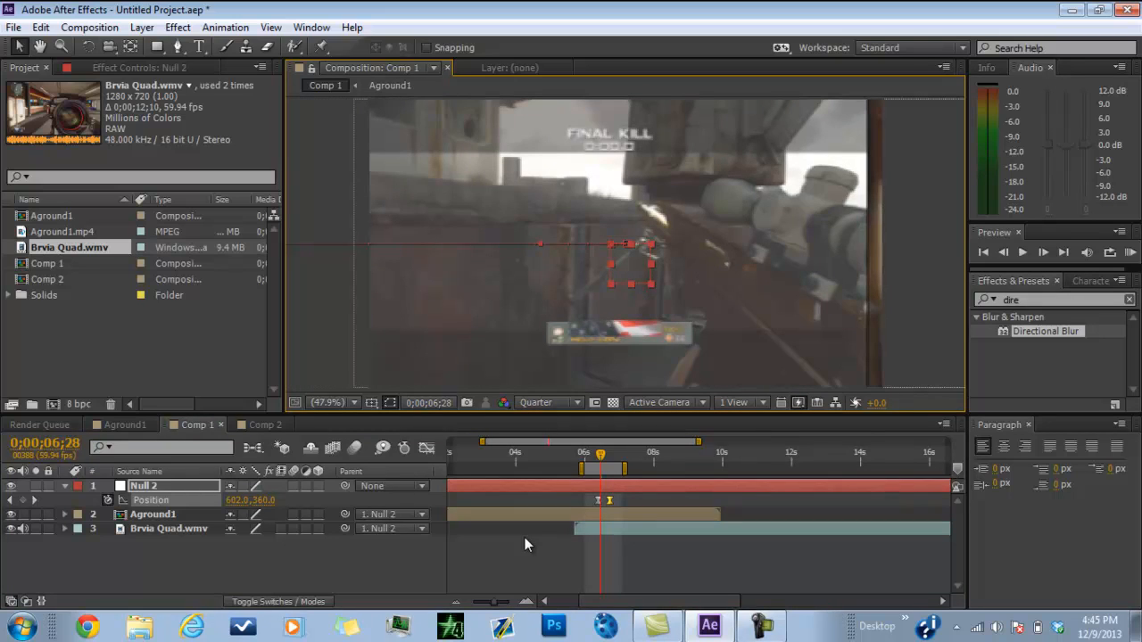
Add a new adjustment layer above Null 2 in Comp 1.
key(ctrl+alt+y)
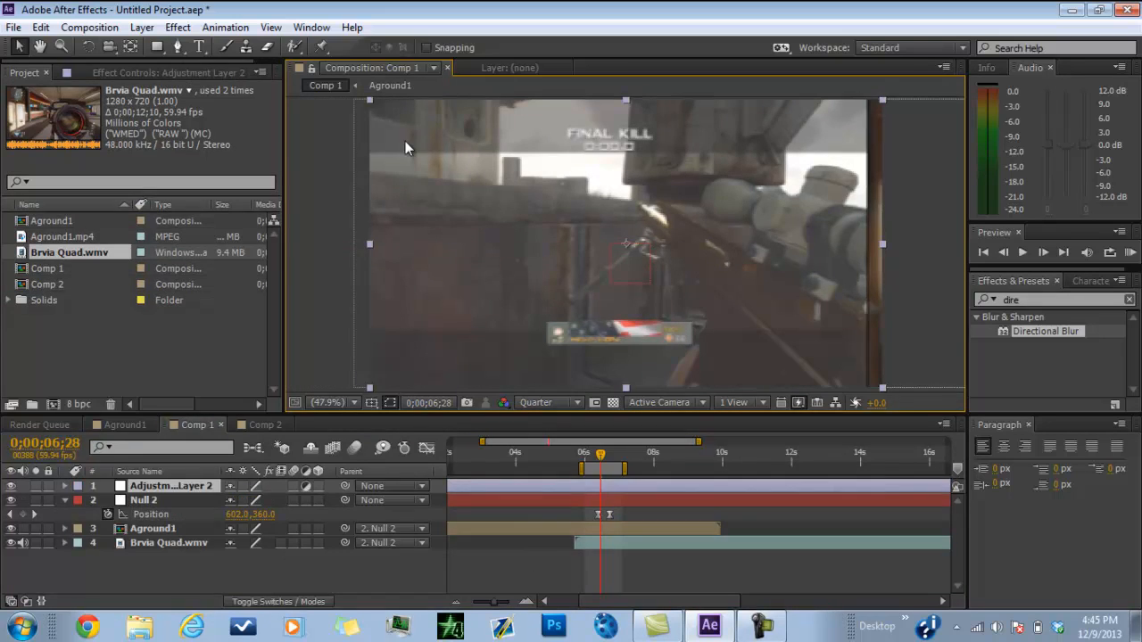
click(142, 27)
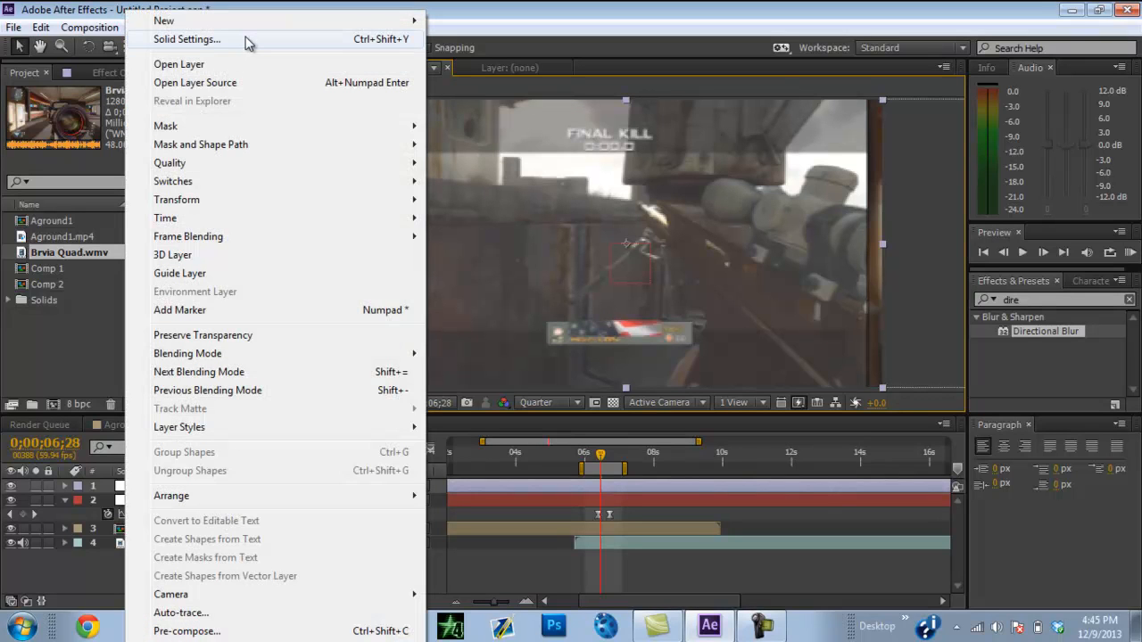
mouse_move(255, 22)
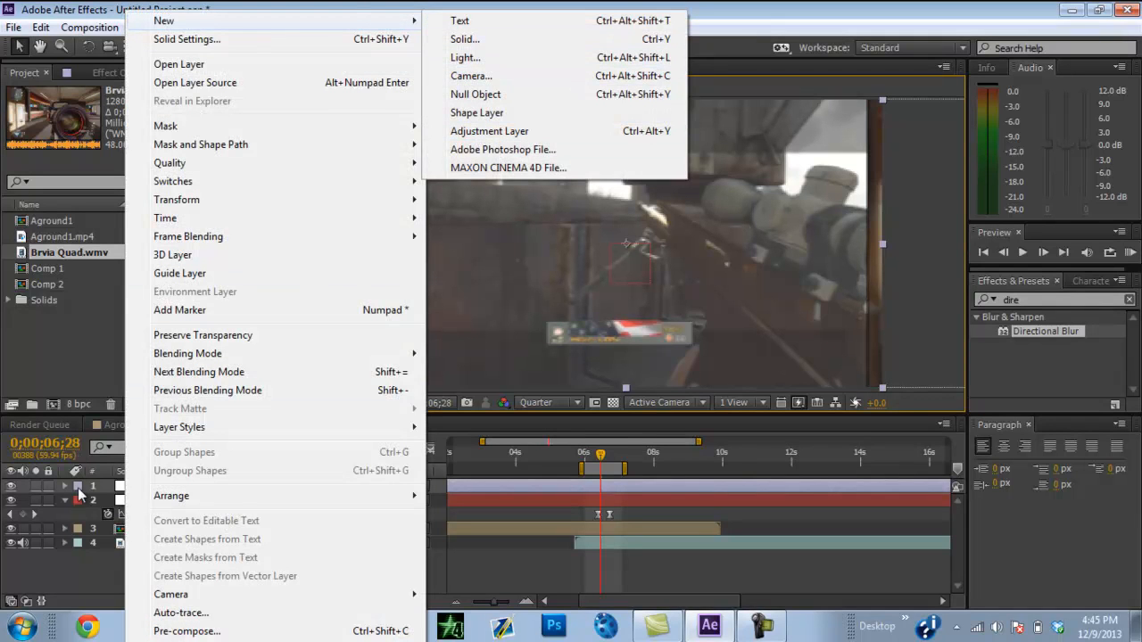
click(73, 566)
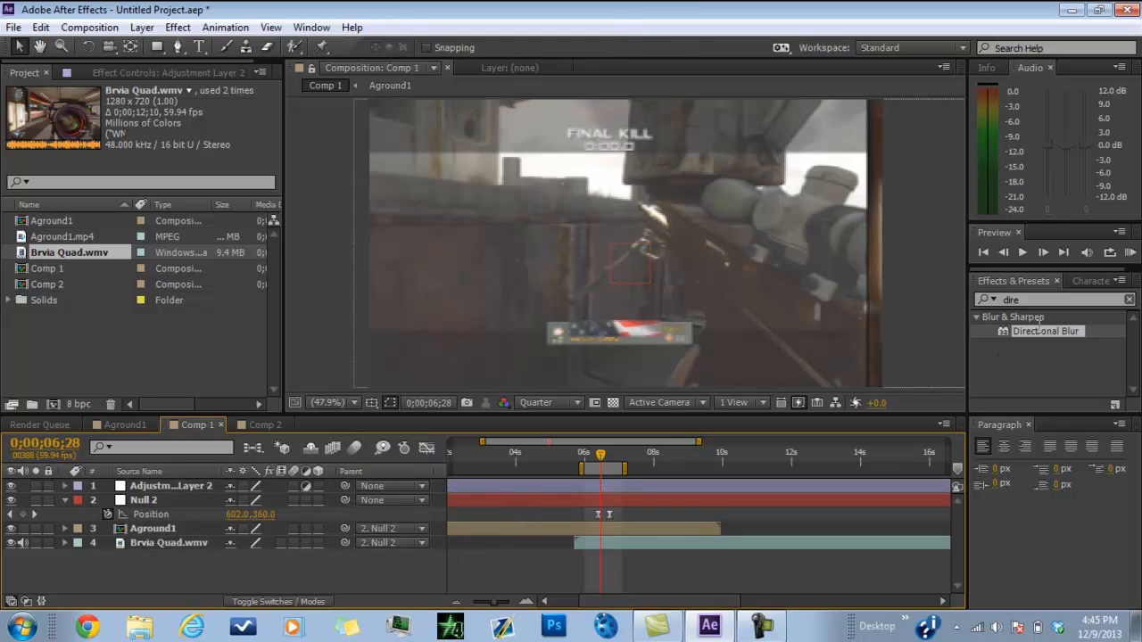
Find the Directional Blur effect, apply it to the adjustment layer, and go to Null 2's first position keyframe.
click(1129, 299)
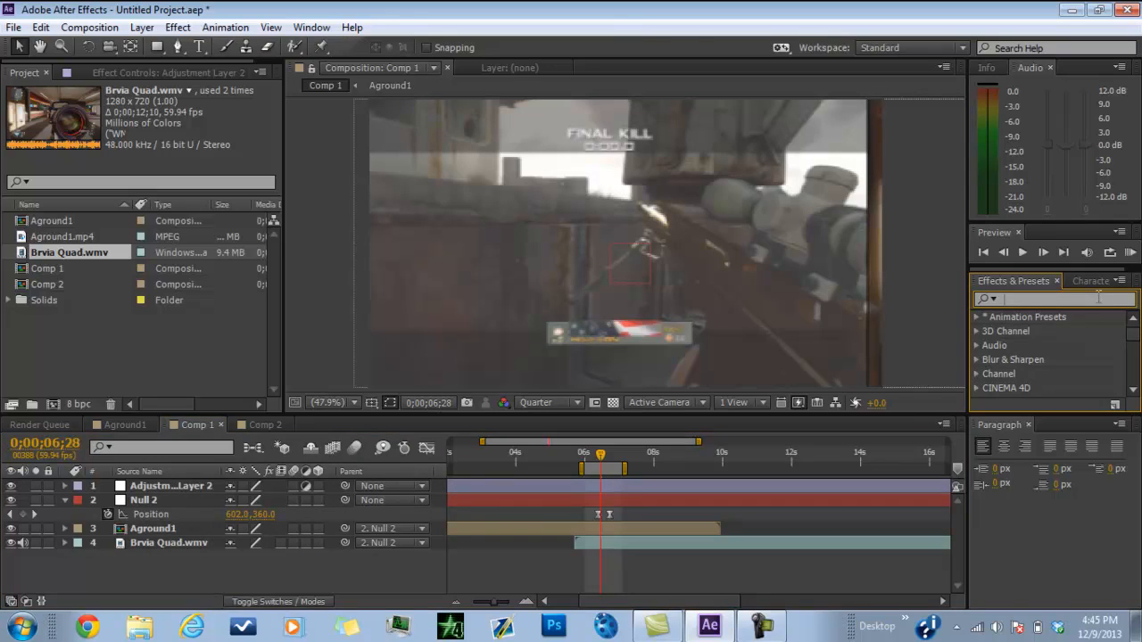
text(direc)
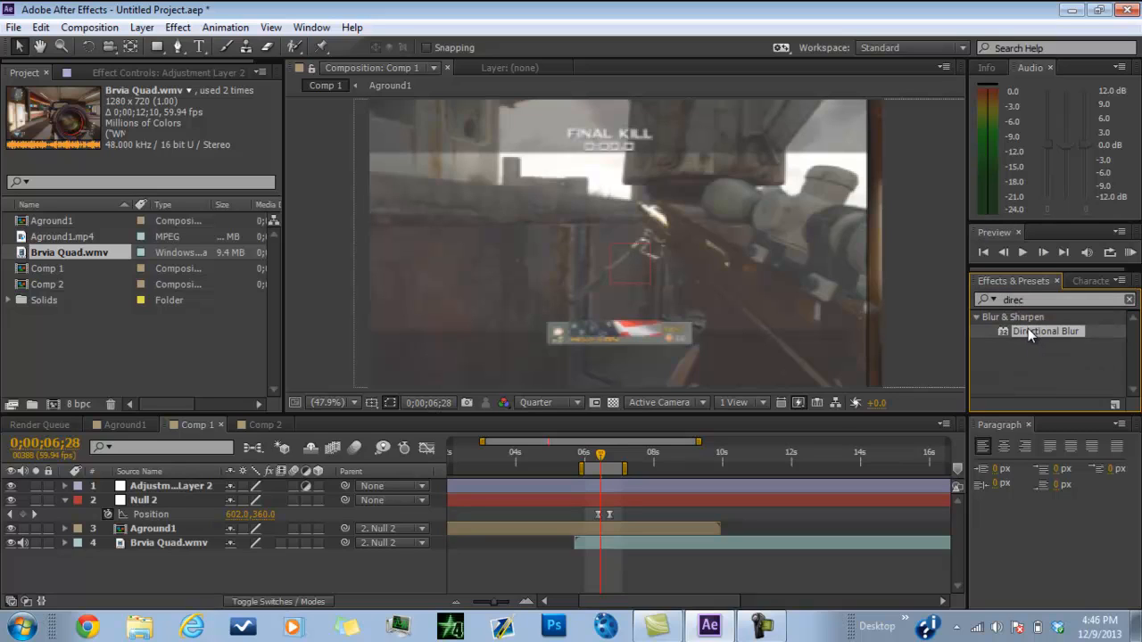
drag(1028, 328, 647, 486)
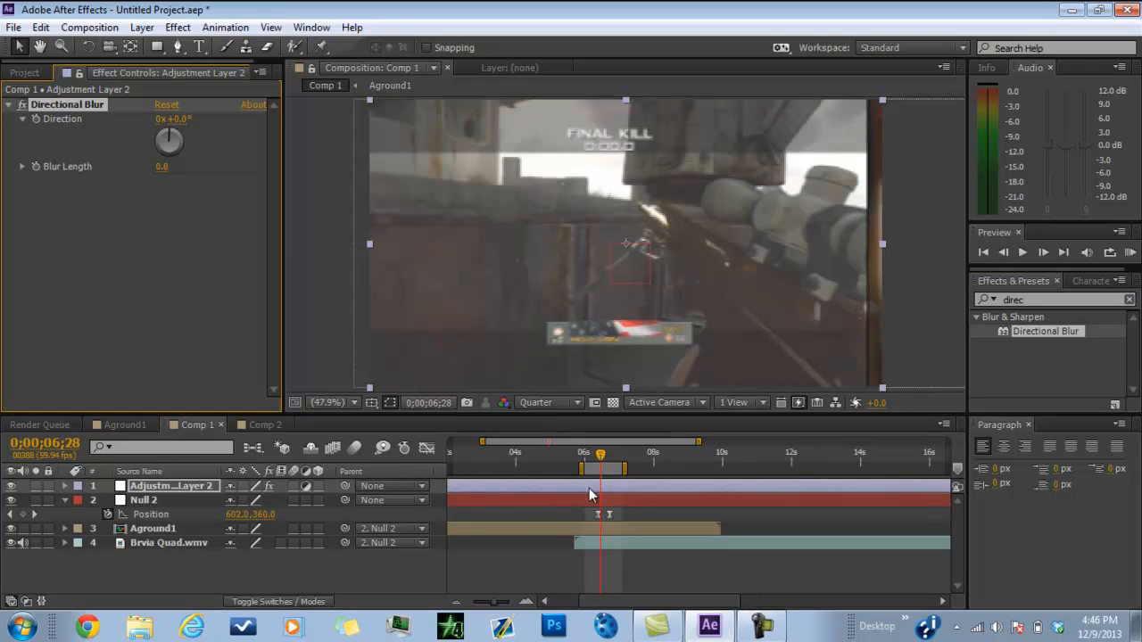
click(10, 514)
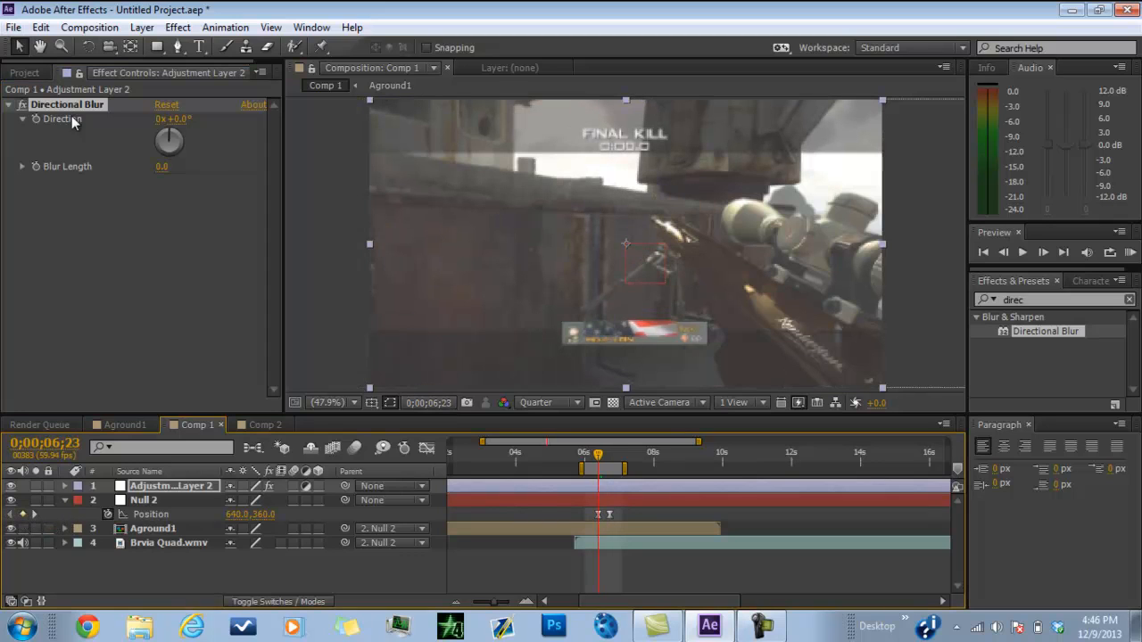
Keyframe the Directional Blur's Blur Length at 0 on both of Null 2's position keyframes, and reveal the adjustment layer's keyframes.
click(35, 166)
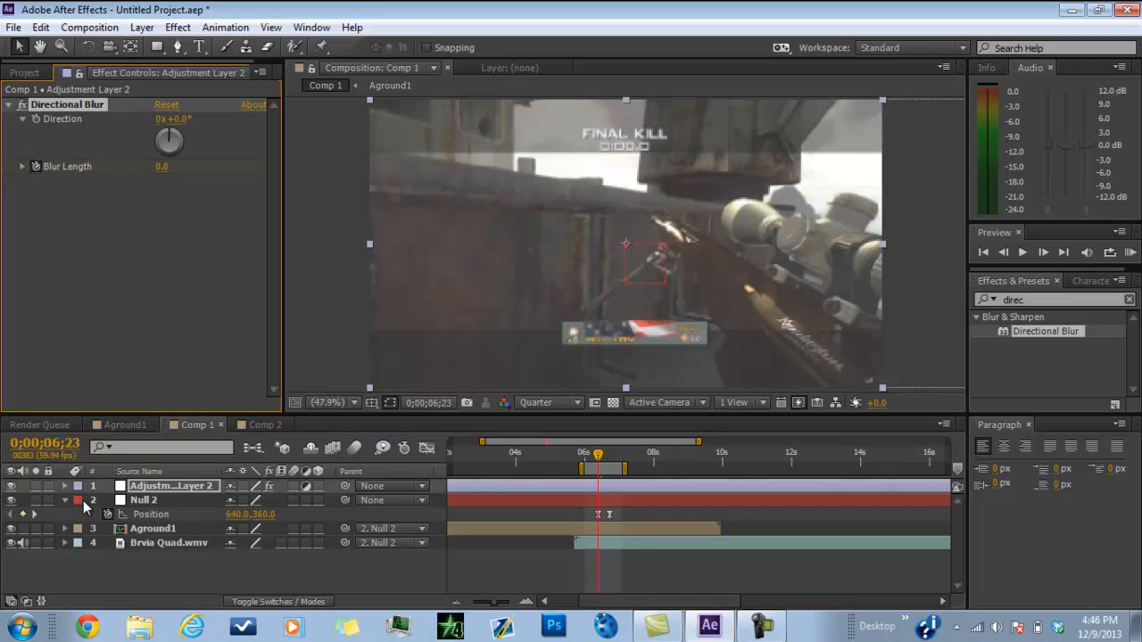
click(32, 513)
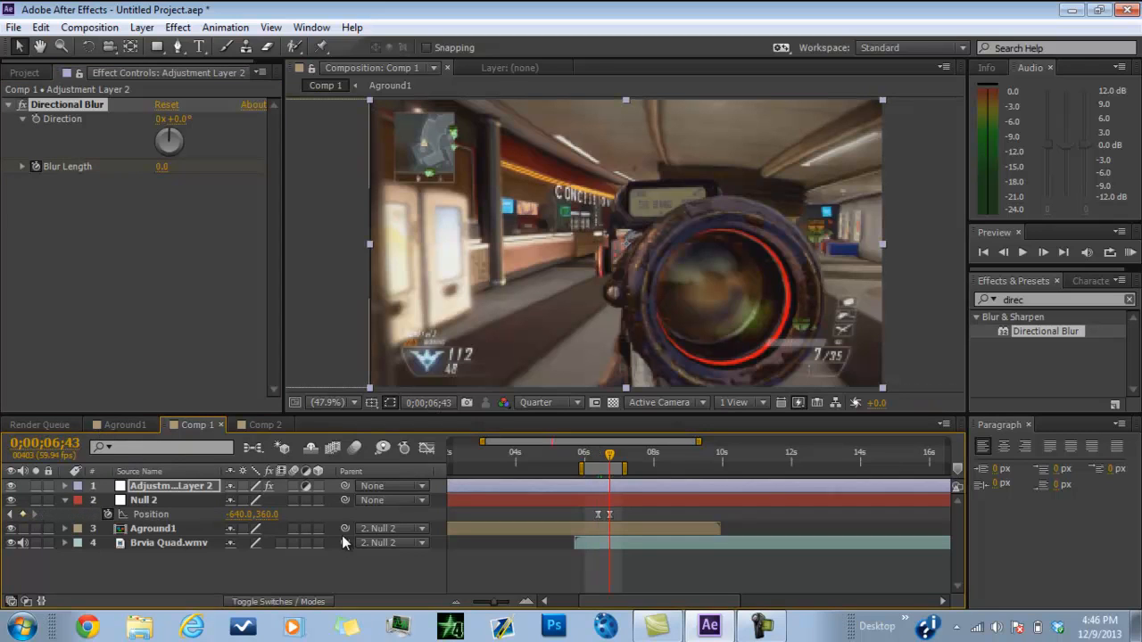
key(u)
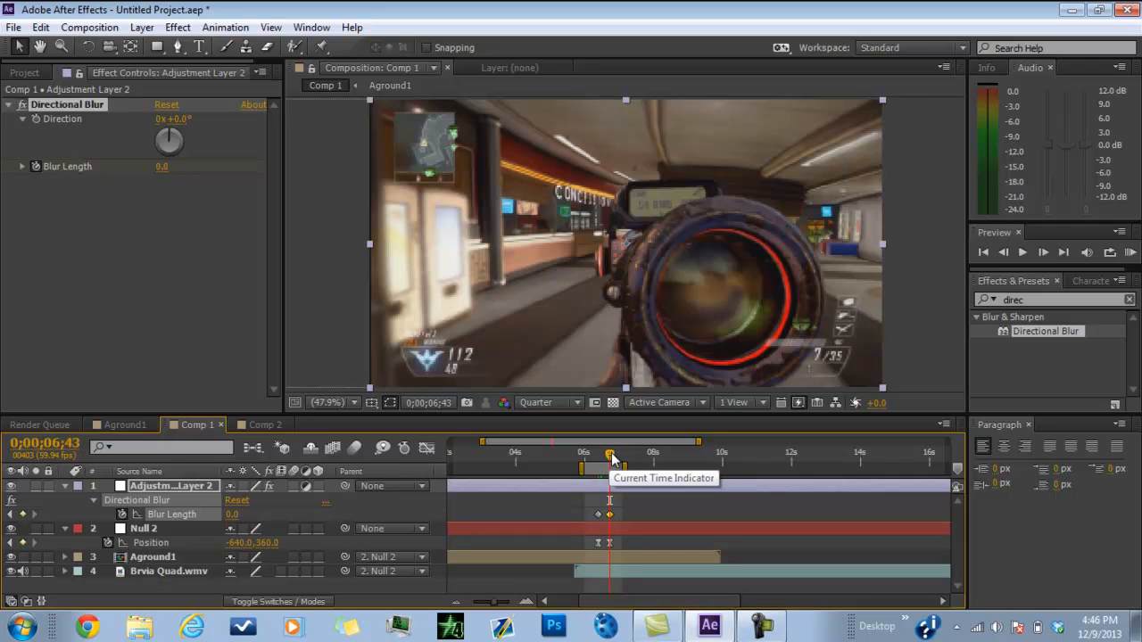
Go to the middle of the slide at 0;00;06;33 and keyframe the Blur Length at 35.
drag(612, 457, 606, 464)
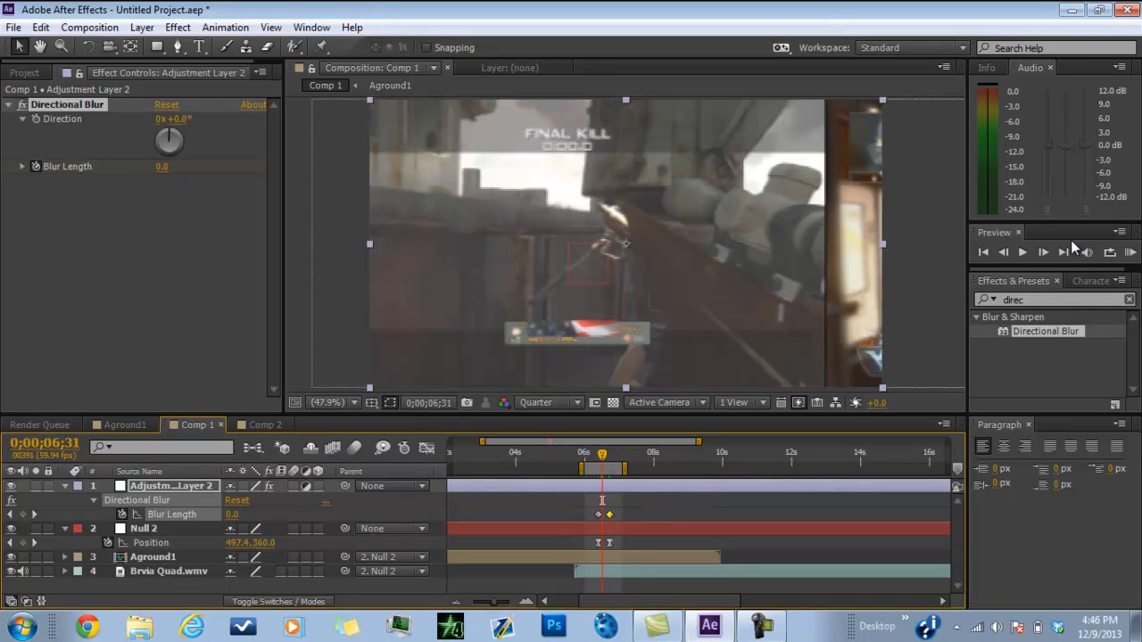
click(1043, 253)
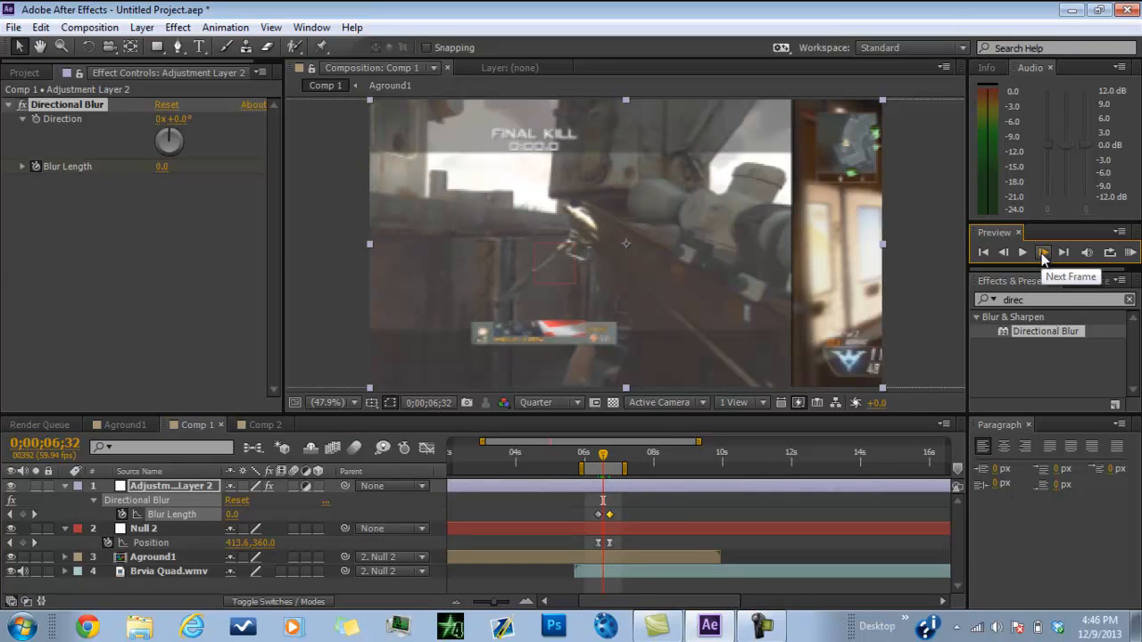
click(1043, 252)
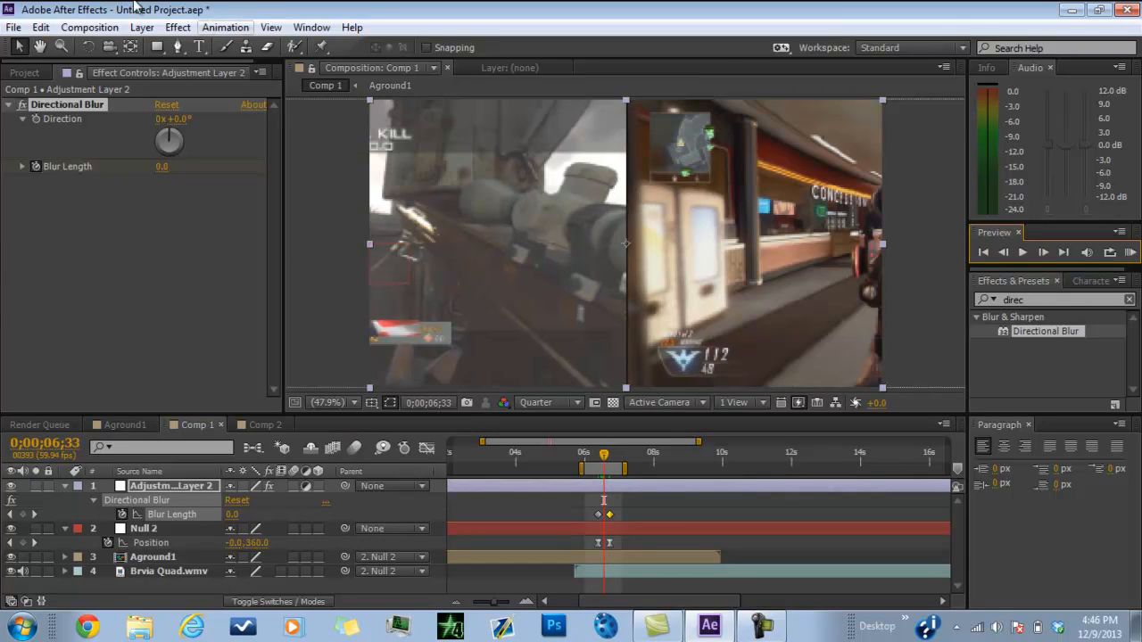
click(157, 168)
text(35)
key(Return)
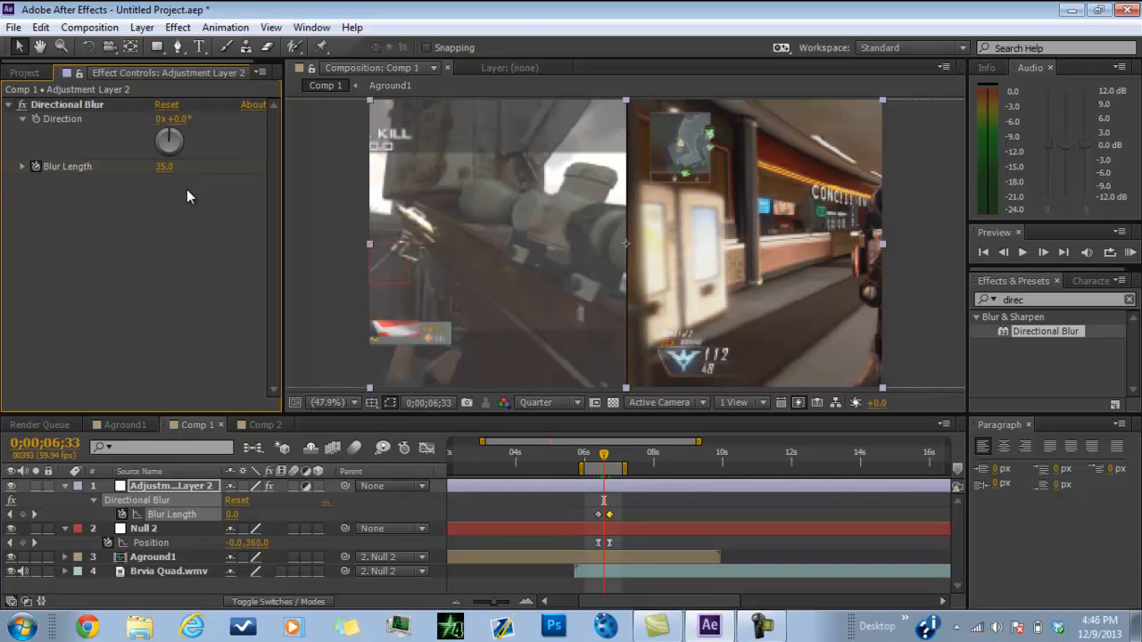
click(165, 168)
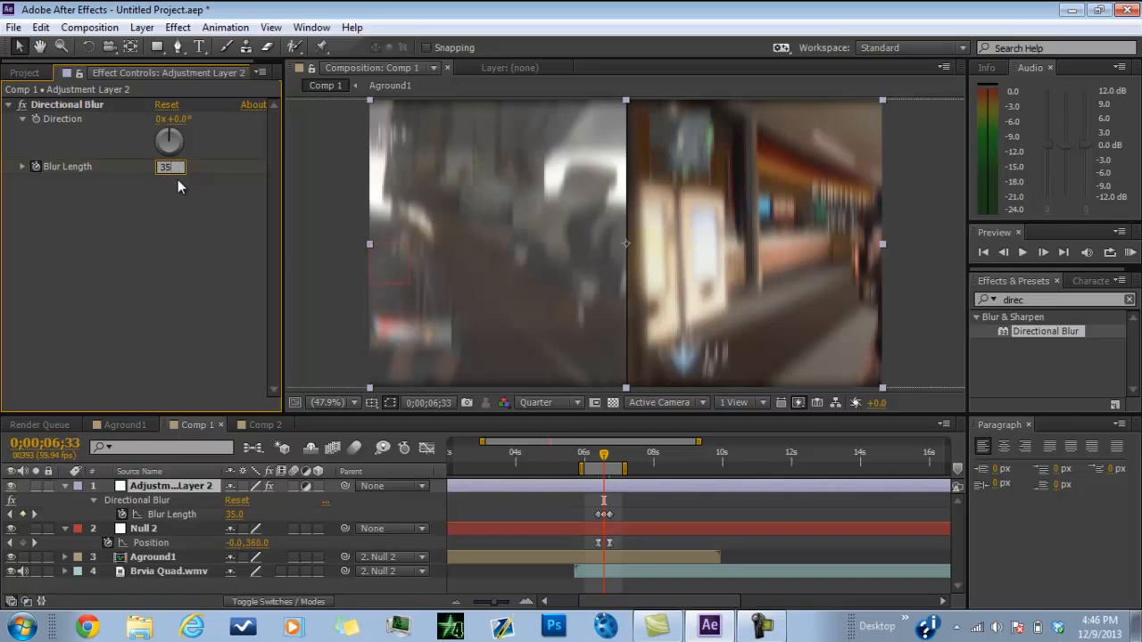
key(Return)
Set the Directional Blur's direction to 90° so that it blurs horizontally.
click(179, 121)
text(90)
key(Return)
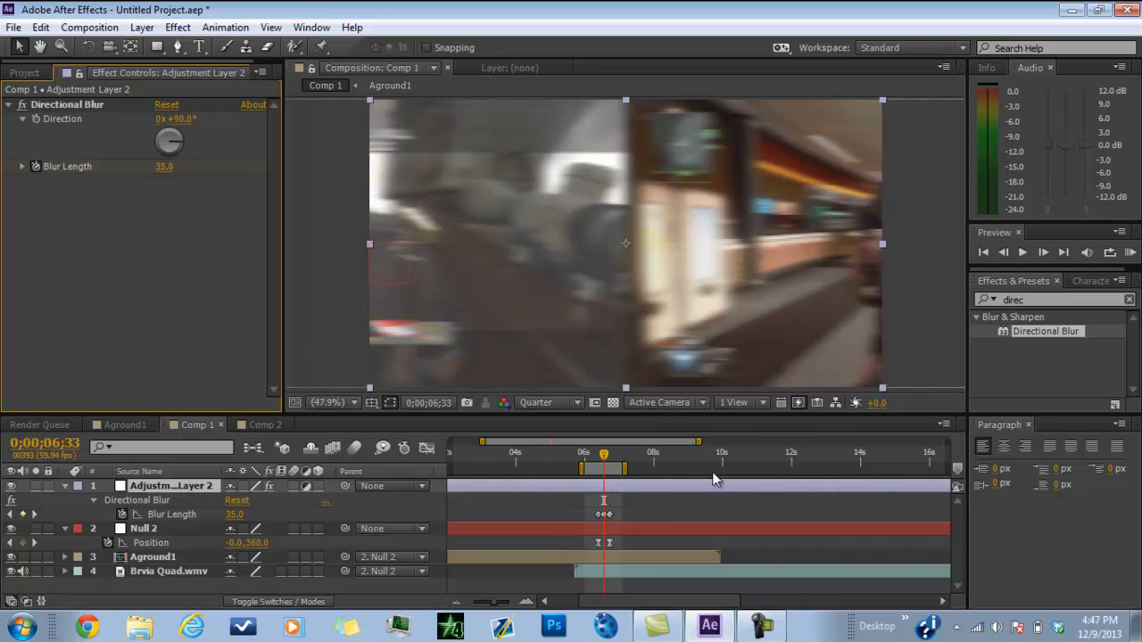
Apply Easy Ease to all three Blur Length keyframes on the adjustment layer.
drag(632, 508, 598, 528)
right_click(599, 516)
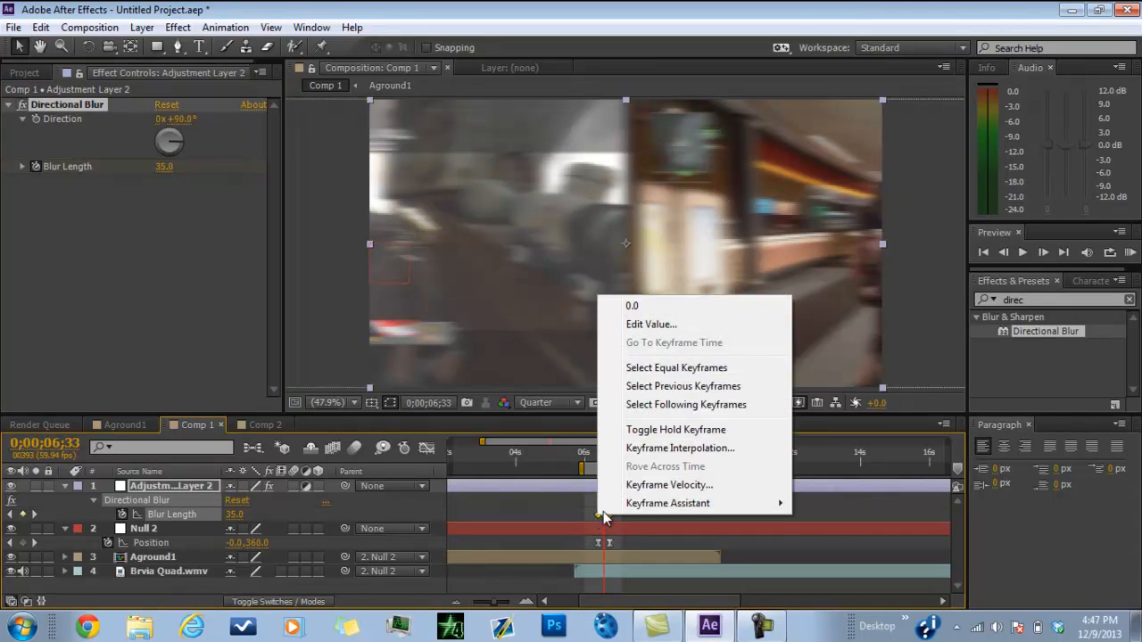
mouse_move(704, 503)
click(839, 392)
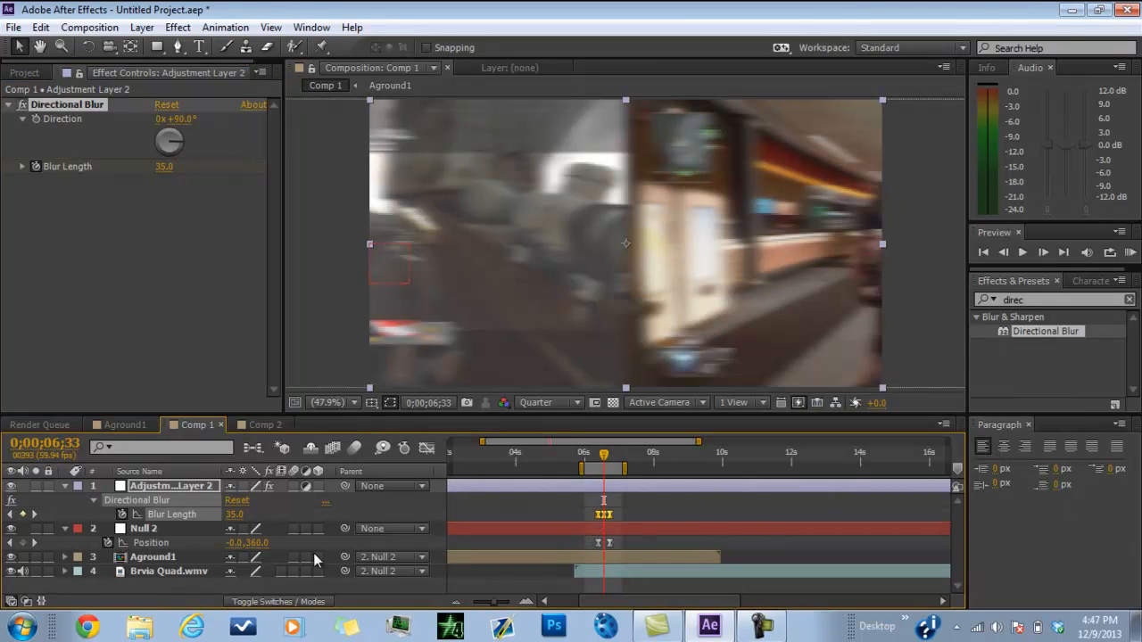
Collapse the adjustment layer's properties and trim the layer to span Null 2's position keyframes, from 0;00;06;23 to 0;00;06;43.
key(u)
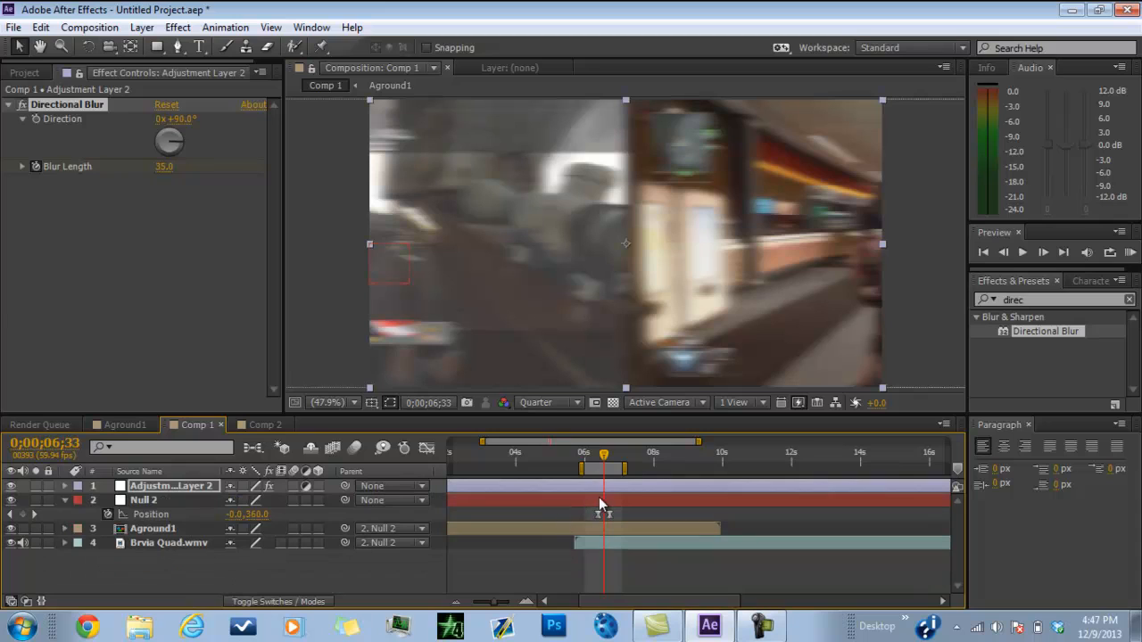
click(34, 515)
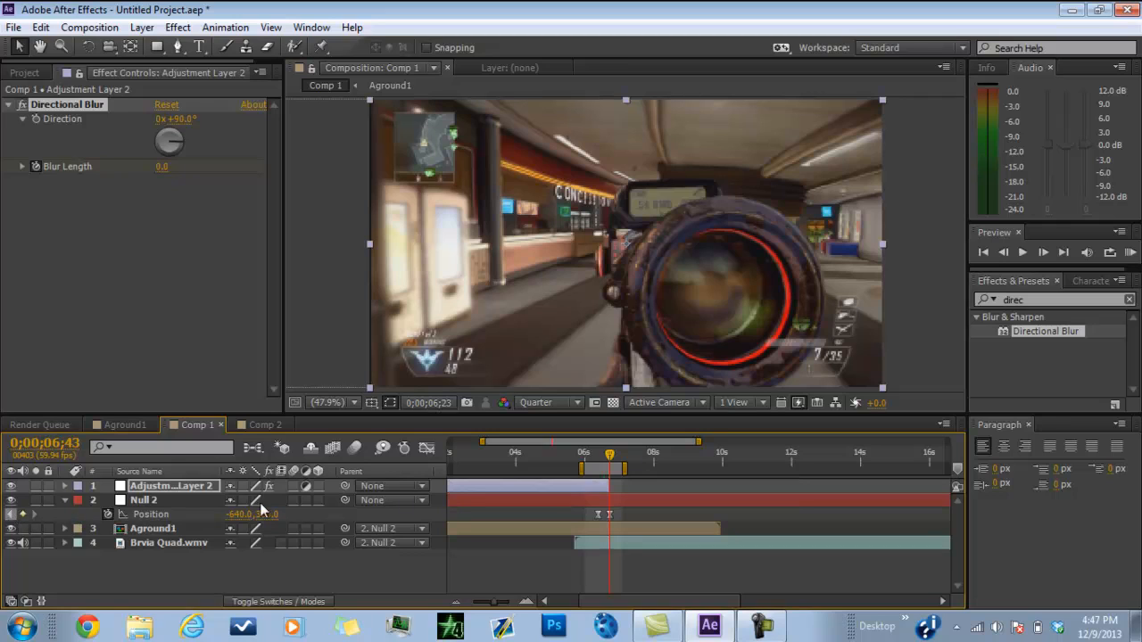
key(alt+[)
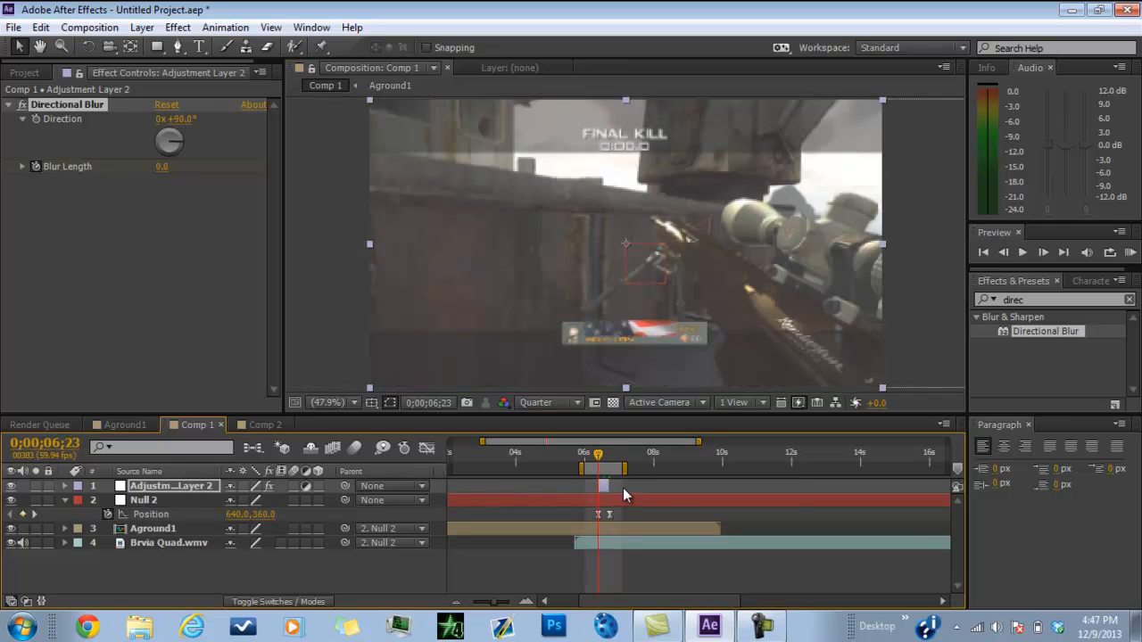
Play a RAM preview of the blurred slide transition, and scrub through it from 0;00;06;23 to 0;00;06;42.
click(1130, 254)
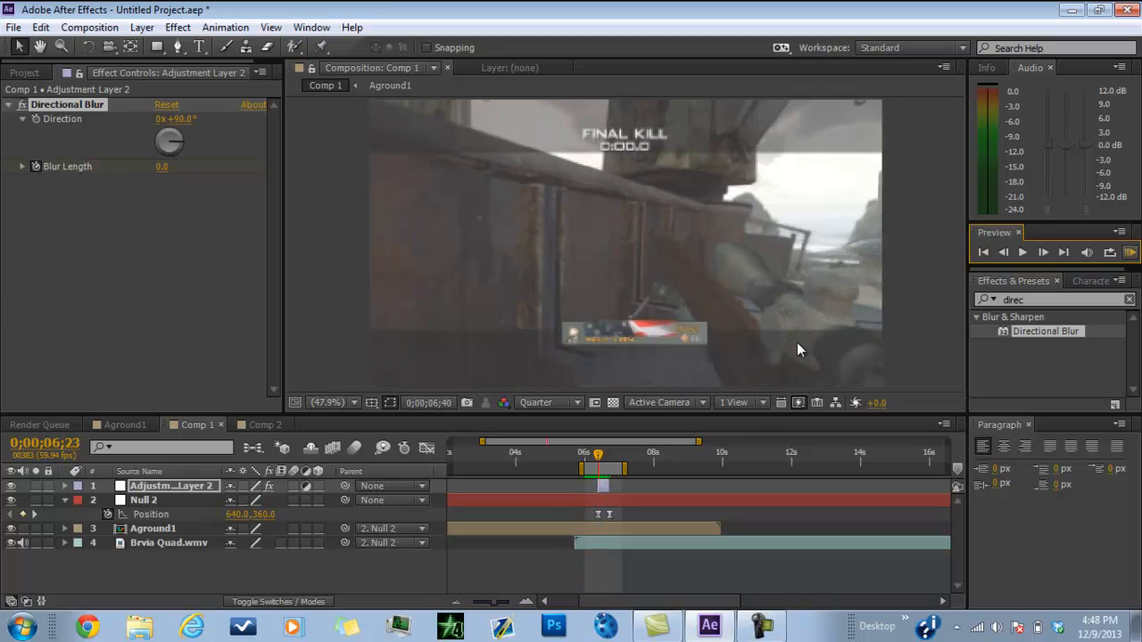
click(603, 461)
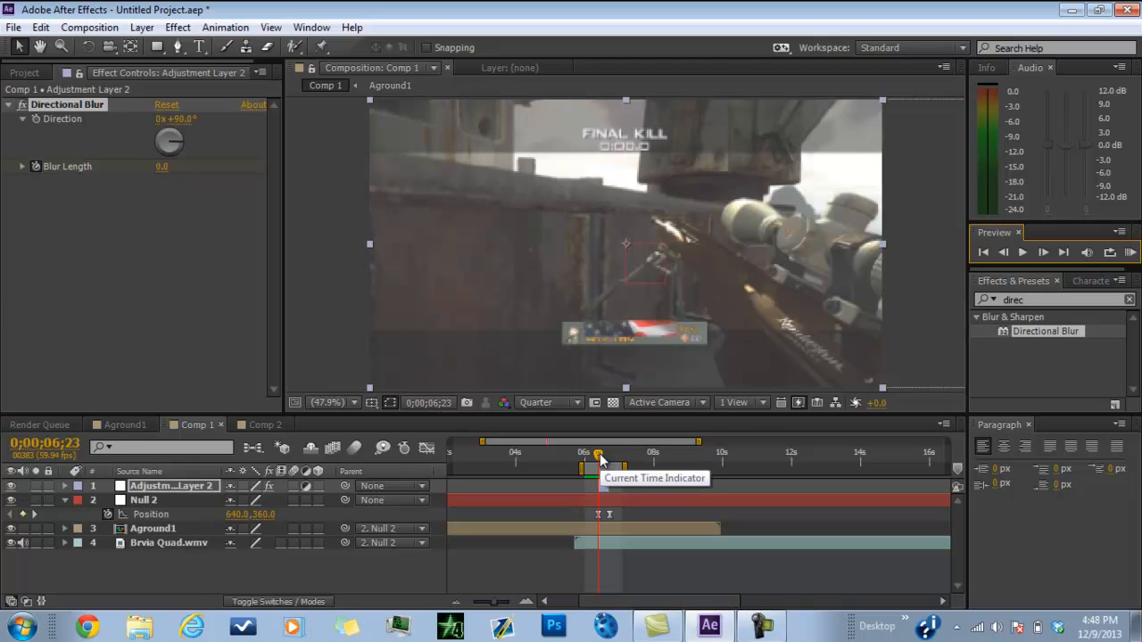
drag(600, 458, 608, 460)
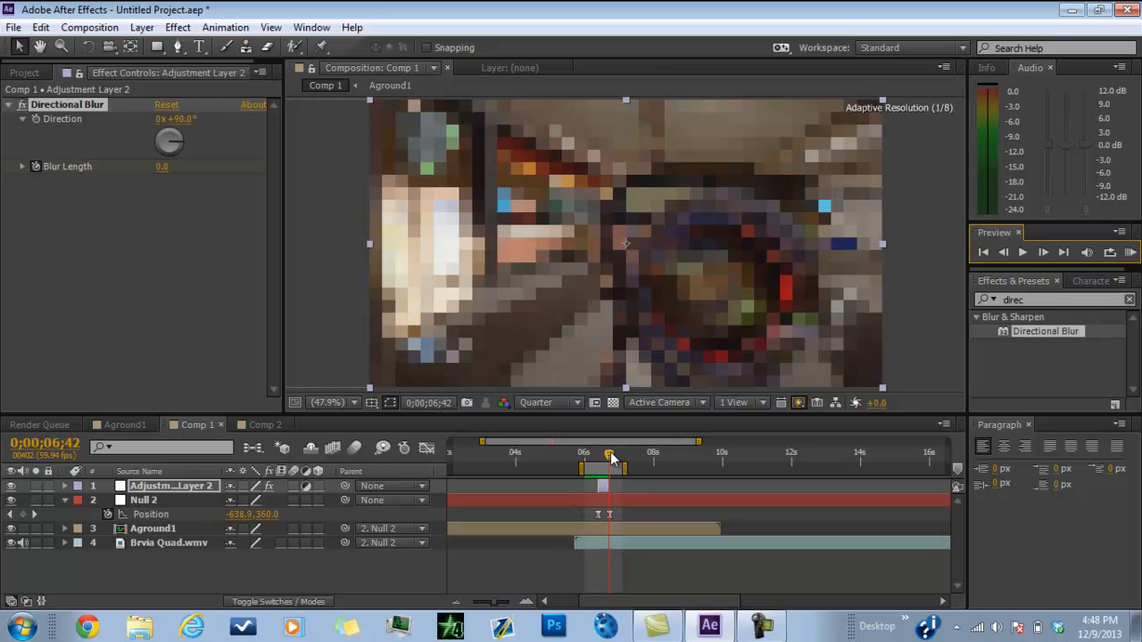